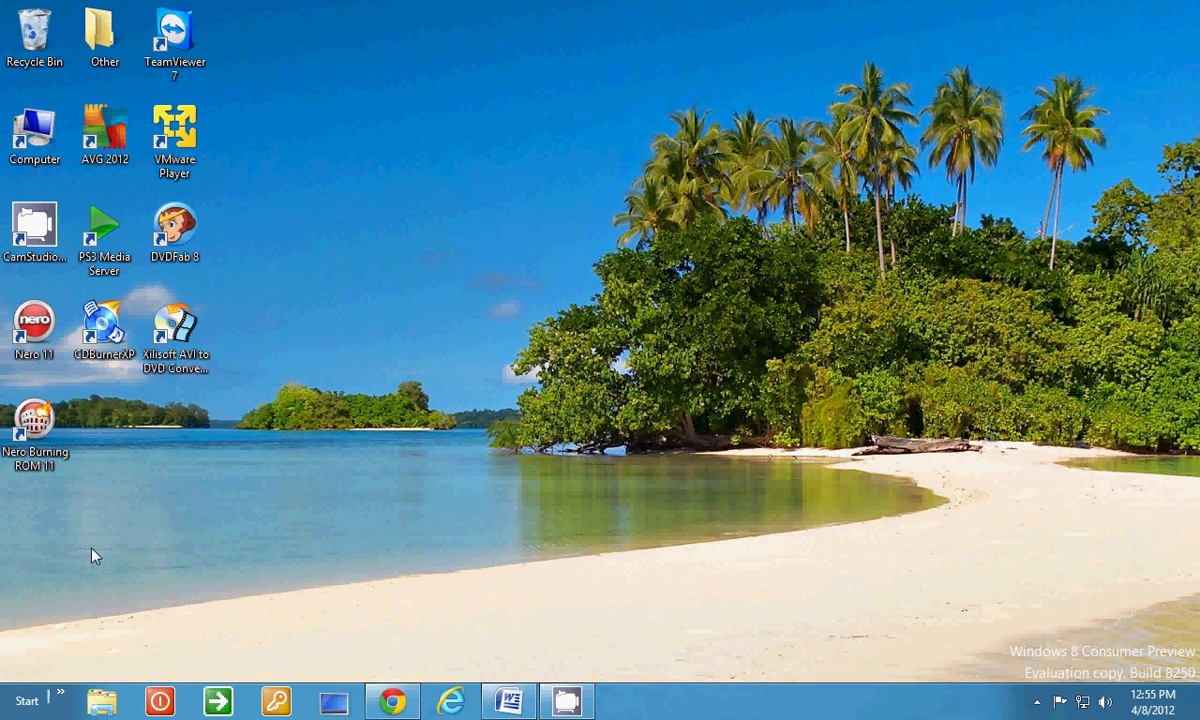
Step: Examine the Sleep, Shut down and Restart options offered under Power in the desktop settings, and dismiss them
{"action": "mouse_move", "coordinate": [2, 717]}
{"action": "mouse_move", "coordinate": [1198, 3]}
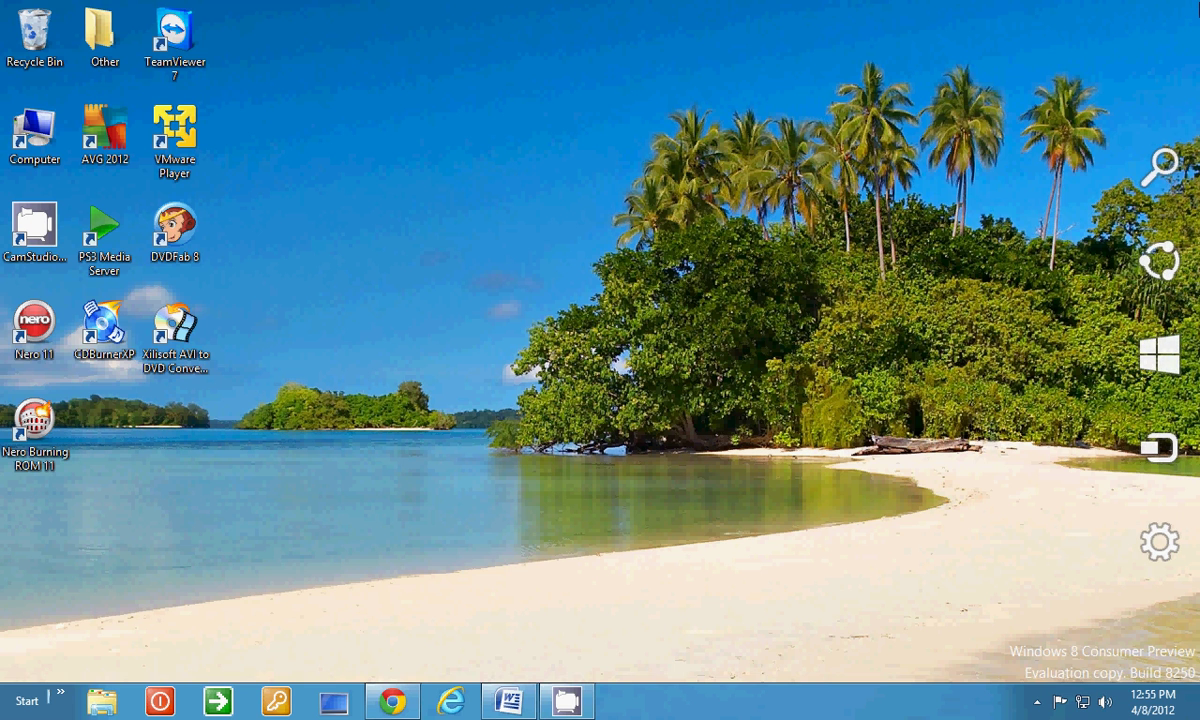
{"action": "left_click", "coordinate": [1163, 543]}
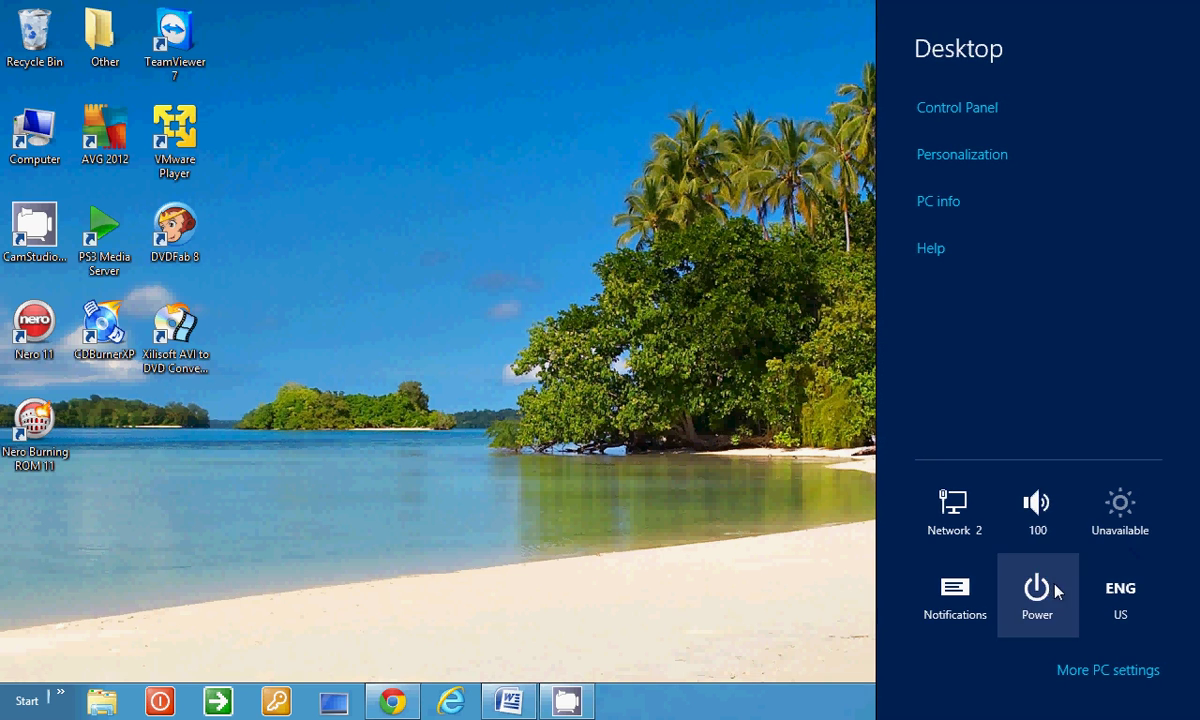
{"action": "left_click", "coordinate": [1055, 590]}
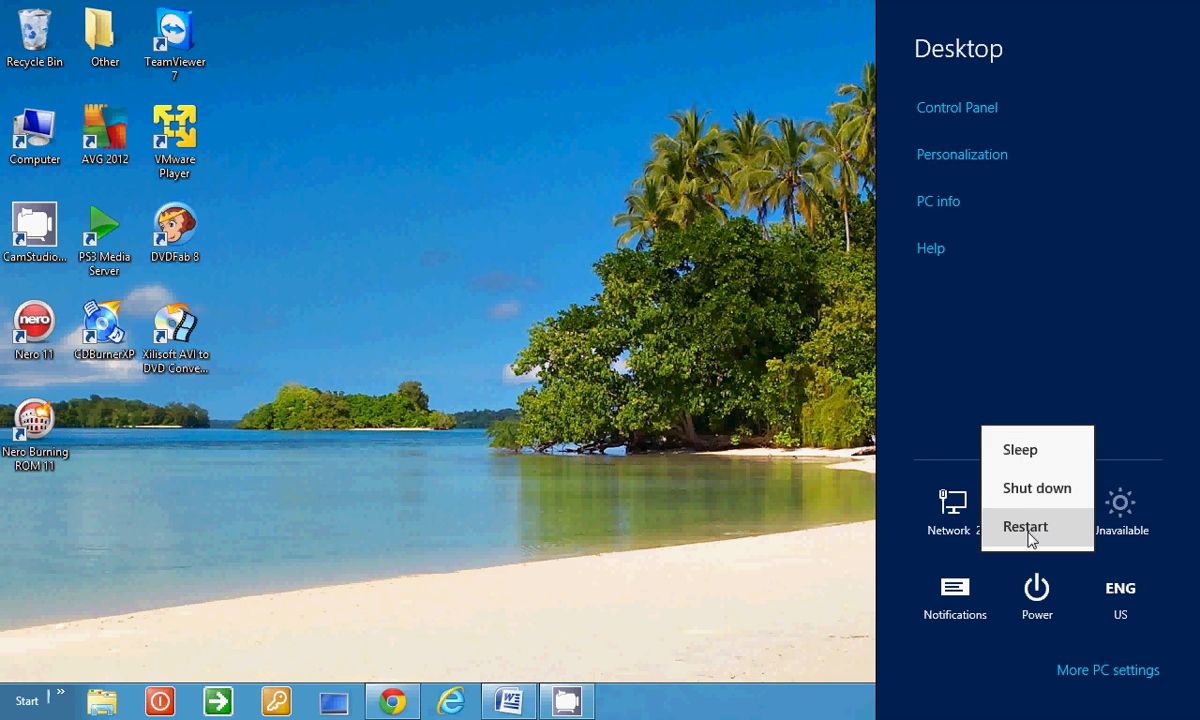
{"action": "left_click", "coordinate": [590, 543]}
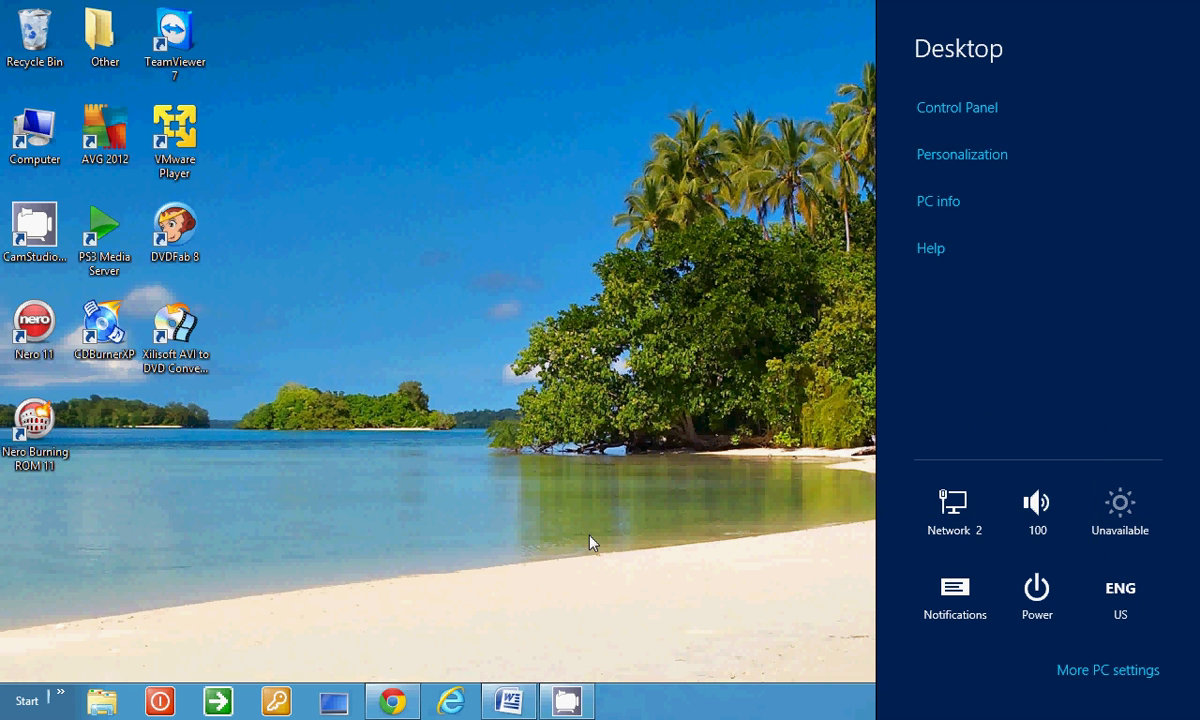
{"action": "left_click", "coordinate": [590, 543]}
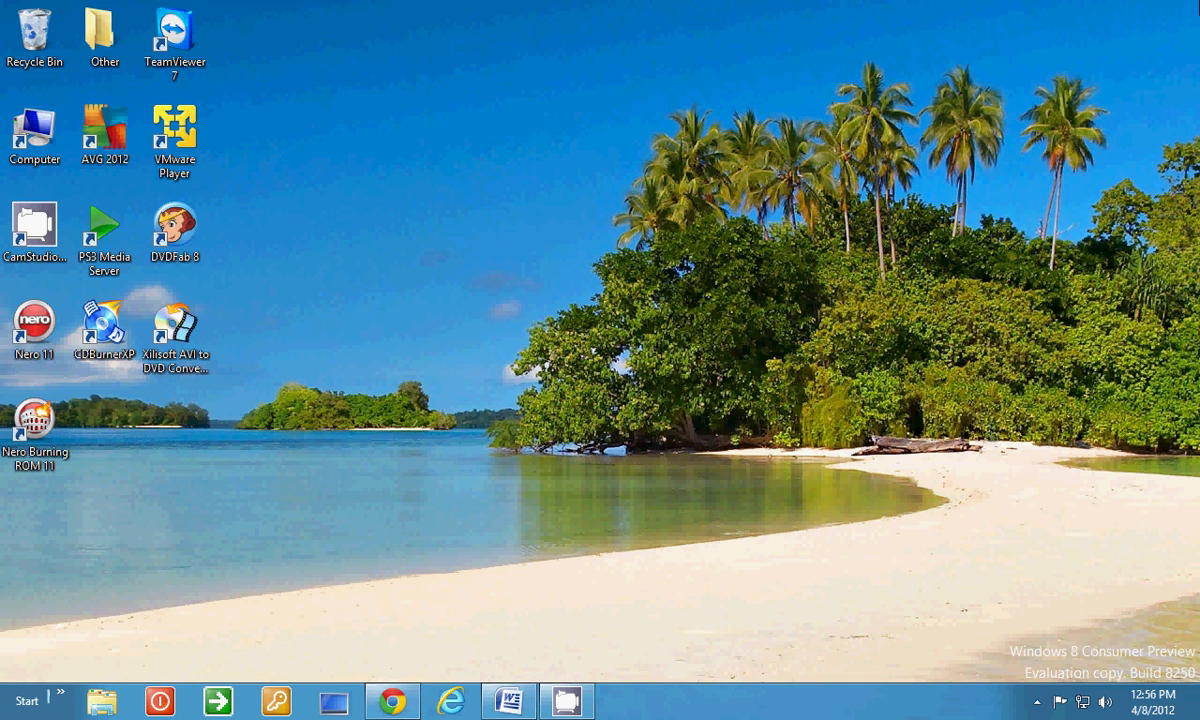
{"action": "mouse_move", "coordinate": [1199, 0]}
{"action": "mouse_move", "coordinate": [1199, 719]}
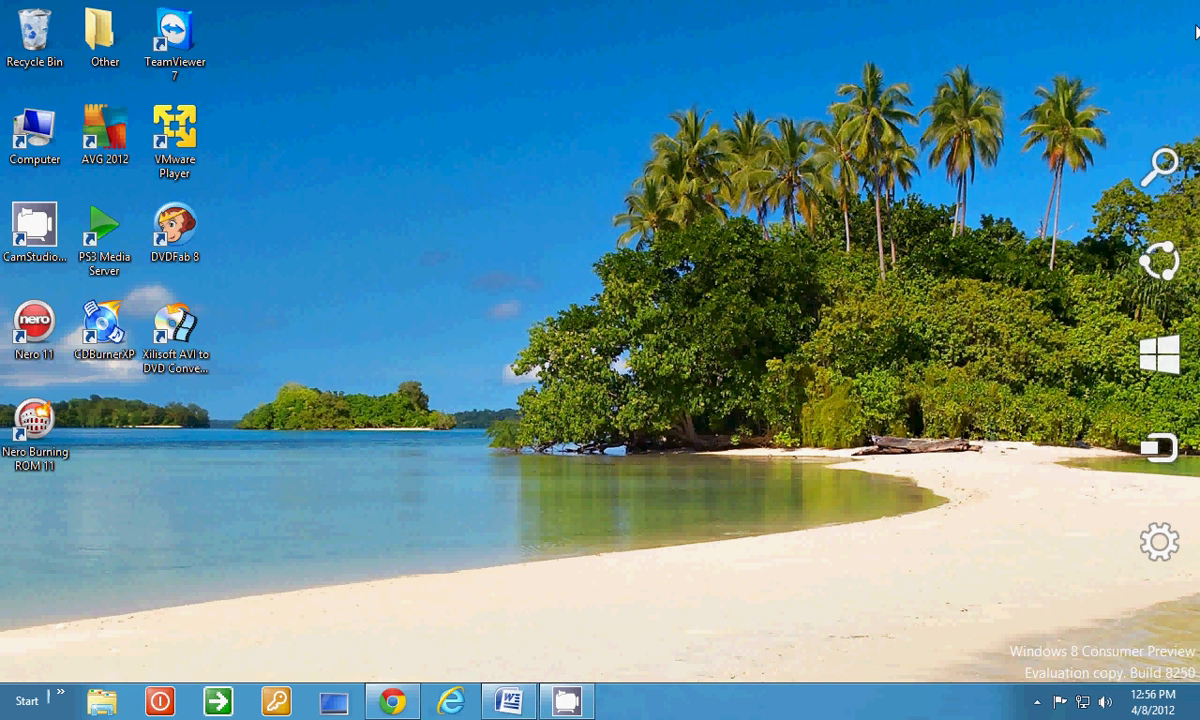
{"action": "left_click", "coordinate": [1160, 563]}
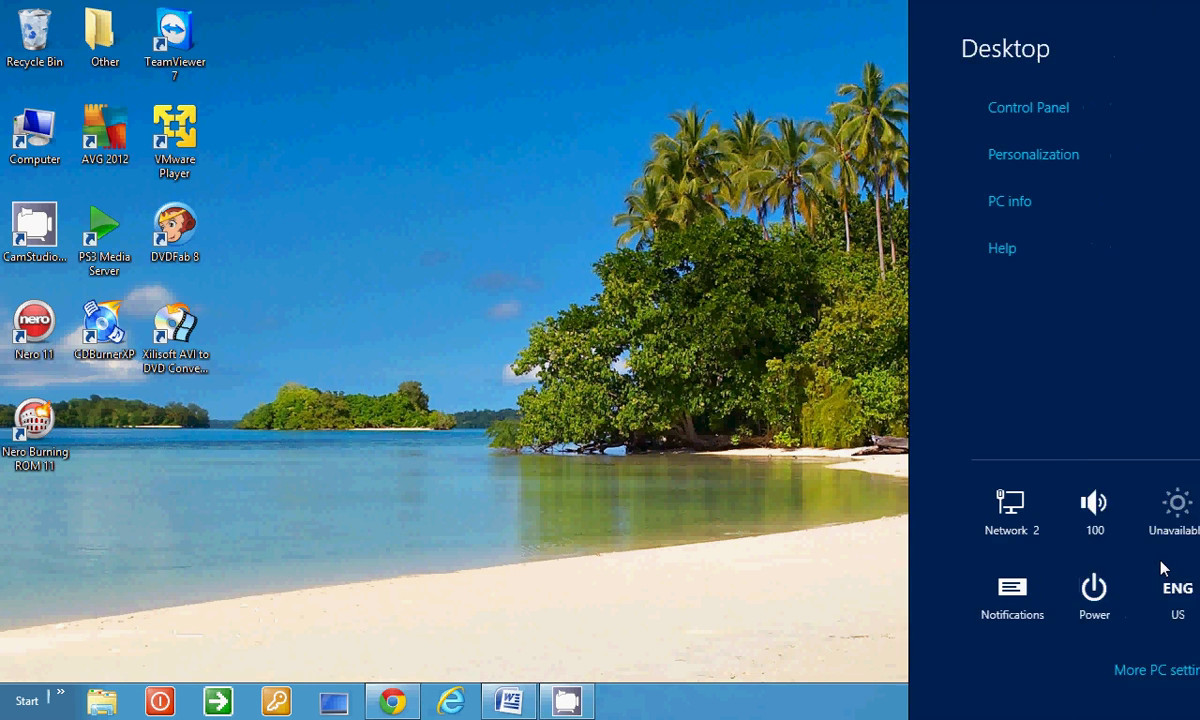
{"action": "left_click", "coordinate": [1036, 620]}
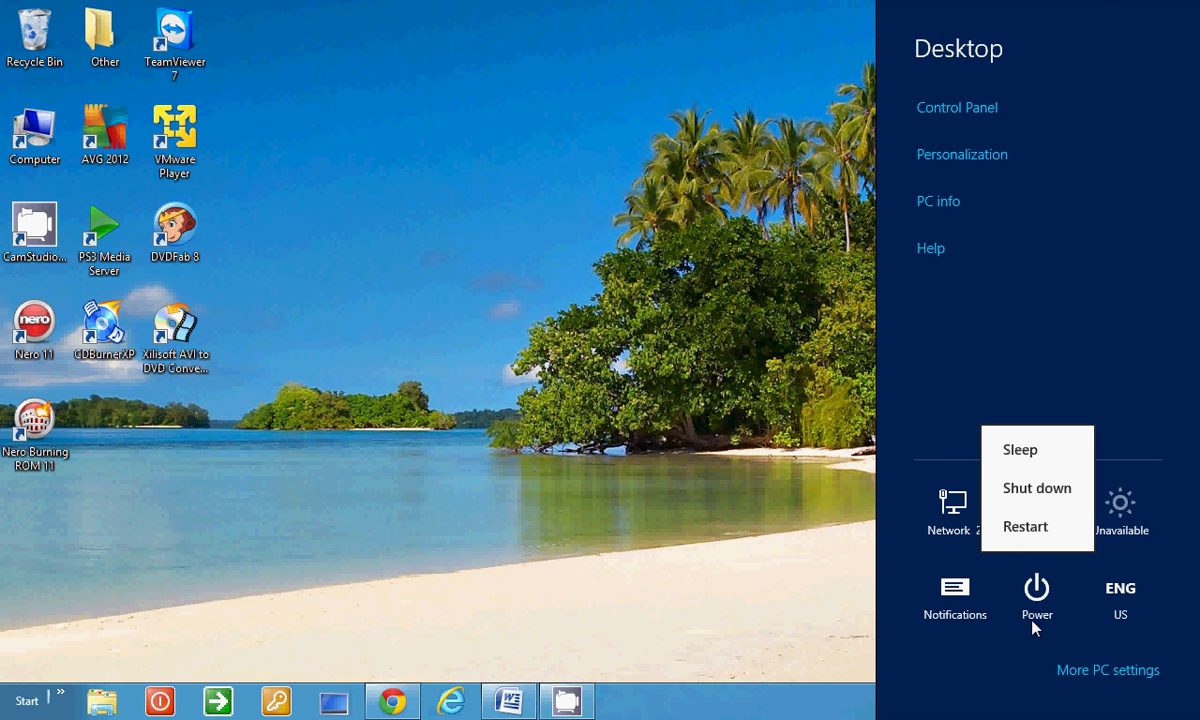
{"action": "left_click", "coordinate": [547, 437]}
{"action": "left_click", "coordinate": [541, 432]}
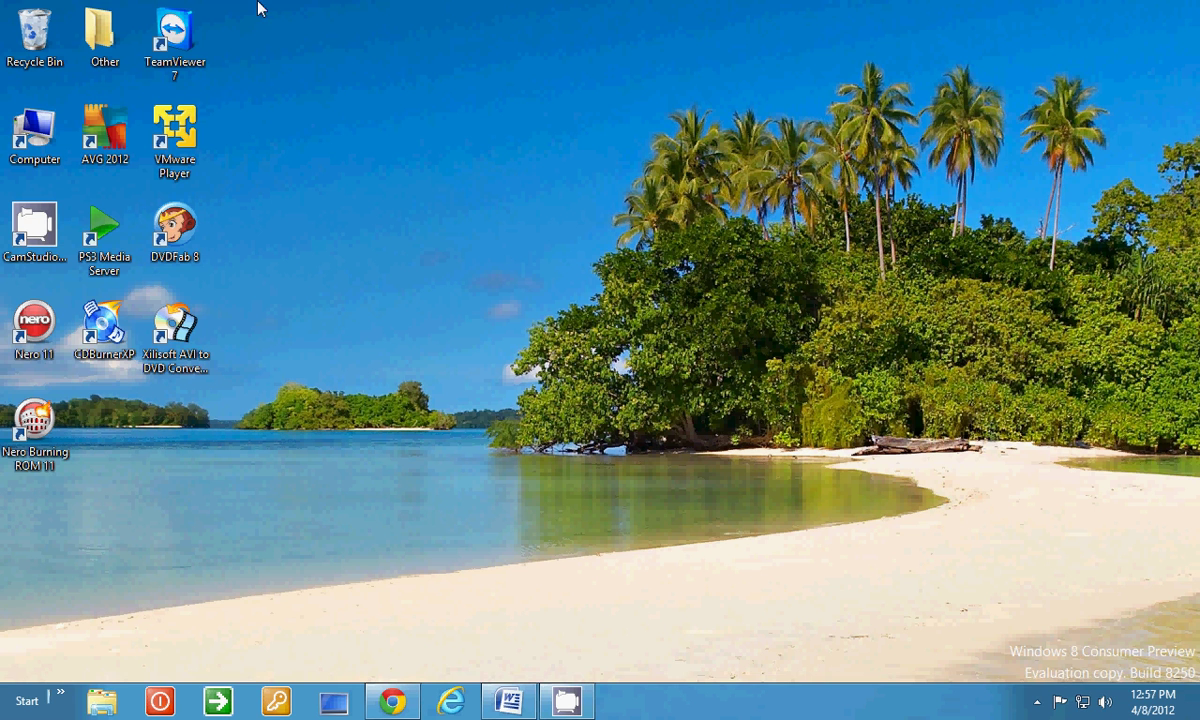
Step: Open the Power Management folder on the Windows 8 (C:) drive and start creating a new shortcut in it
{"action": "double_click", "coordinate": [40, 130]}
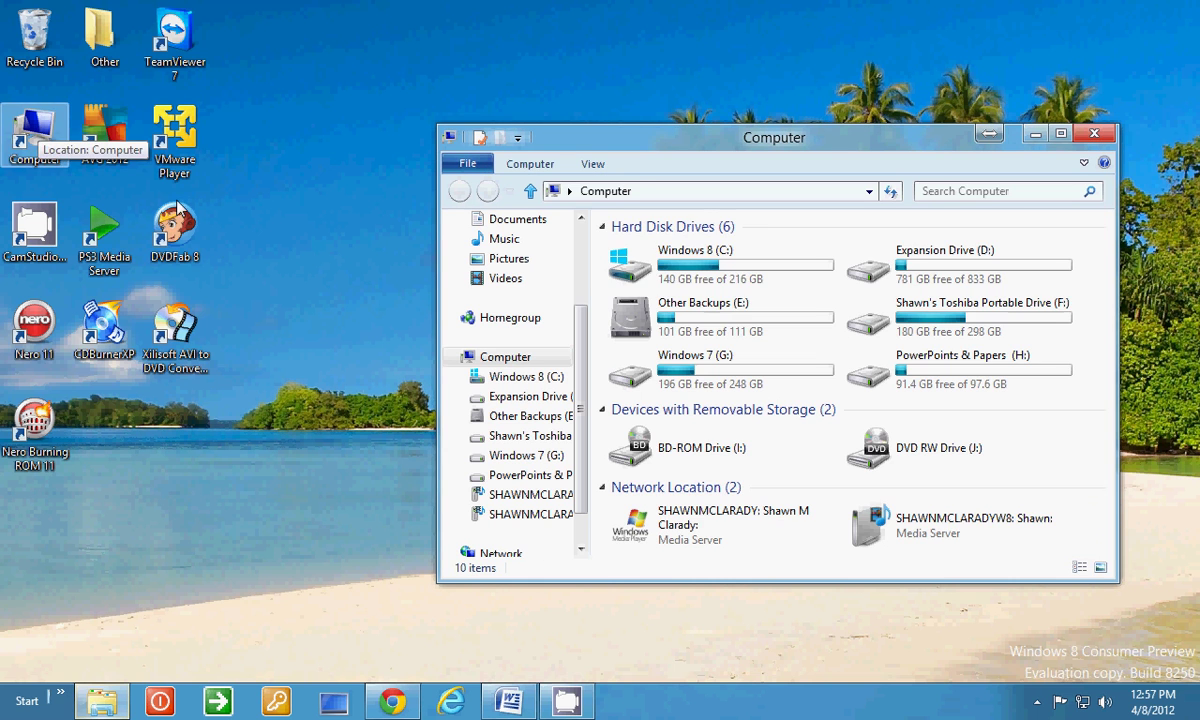
{"action": "double_click", "coordinate": [735, 260]}
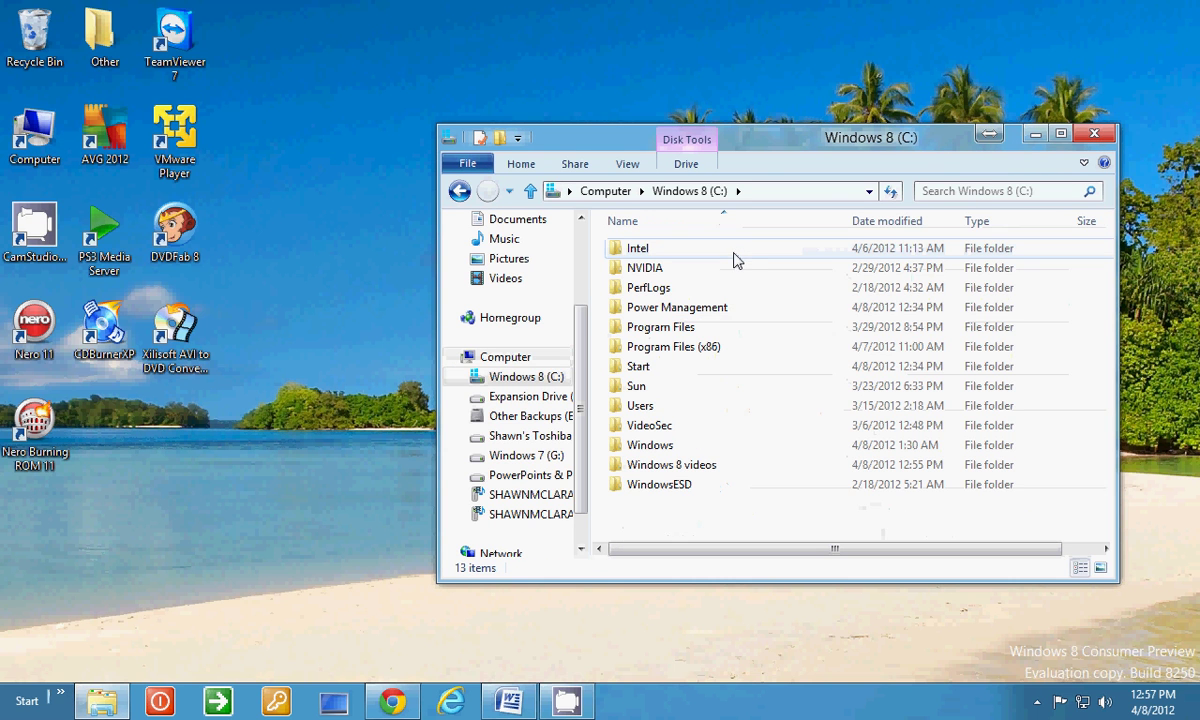
{"action": "double_click", "coordinate": [713, 310]}
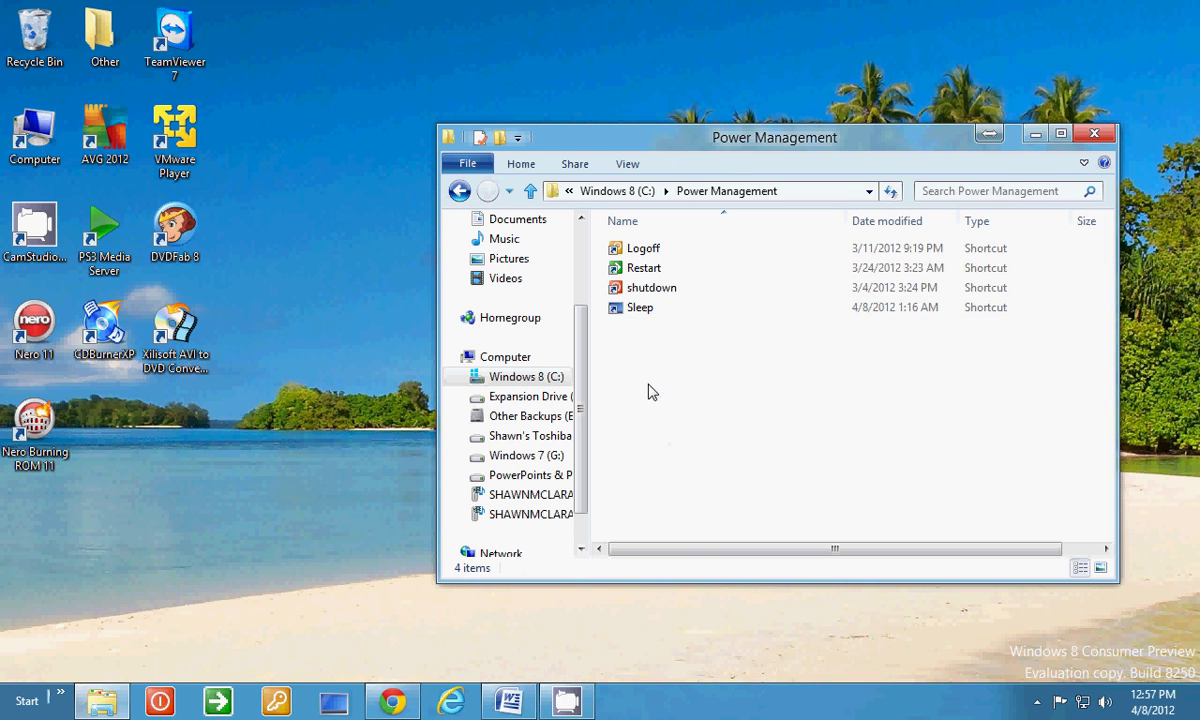
{"action": "right_click", "coordinate": [645, 384]}
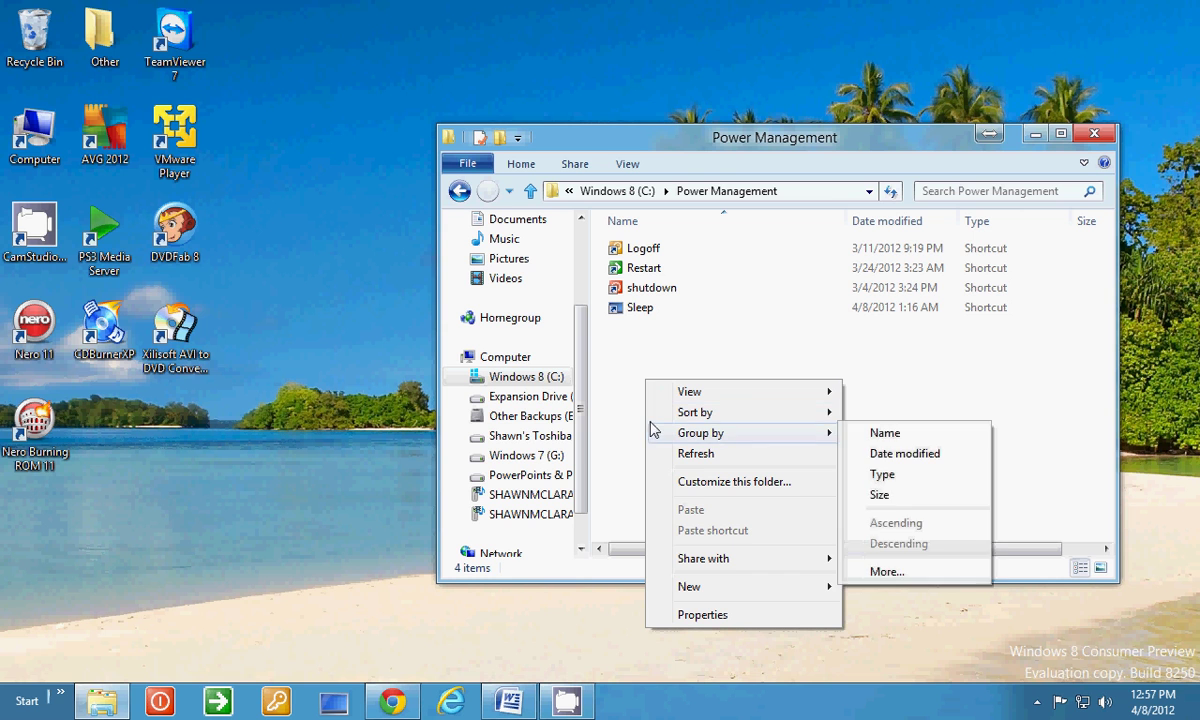
{"action": "mouse_move", "coordinate": [763, 589]}
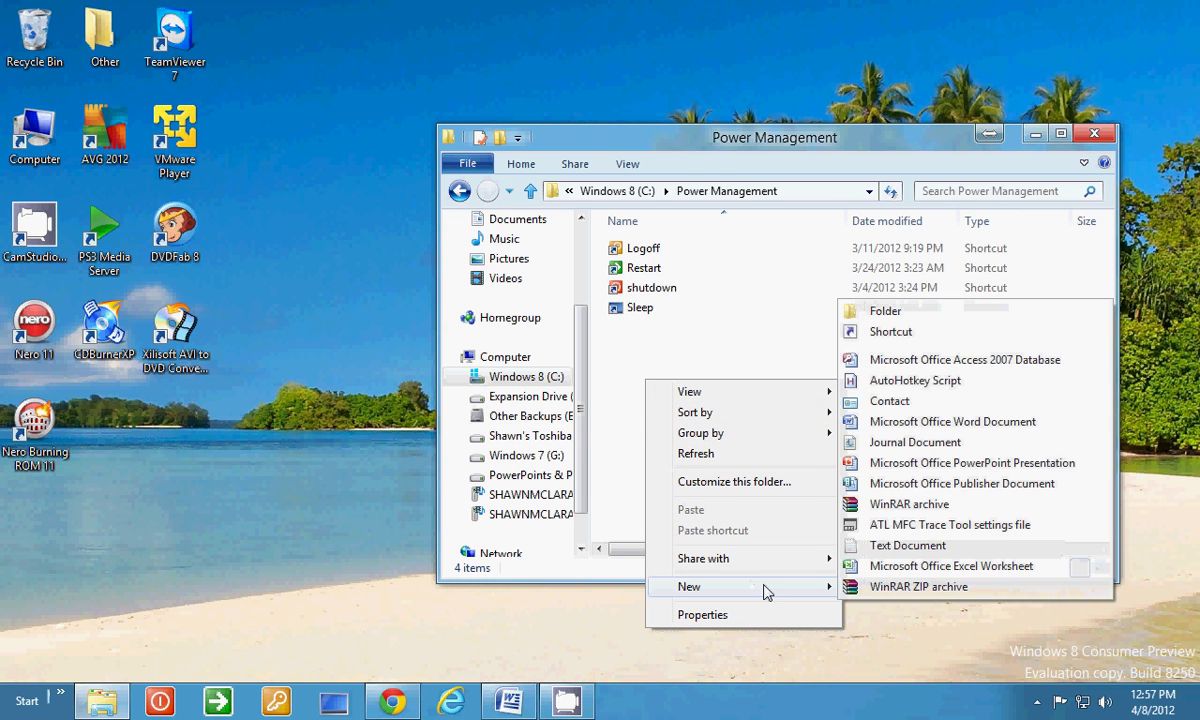
{"action": "left_click", "coordinate": [893, 333]}
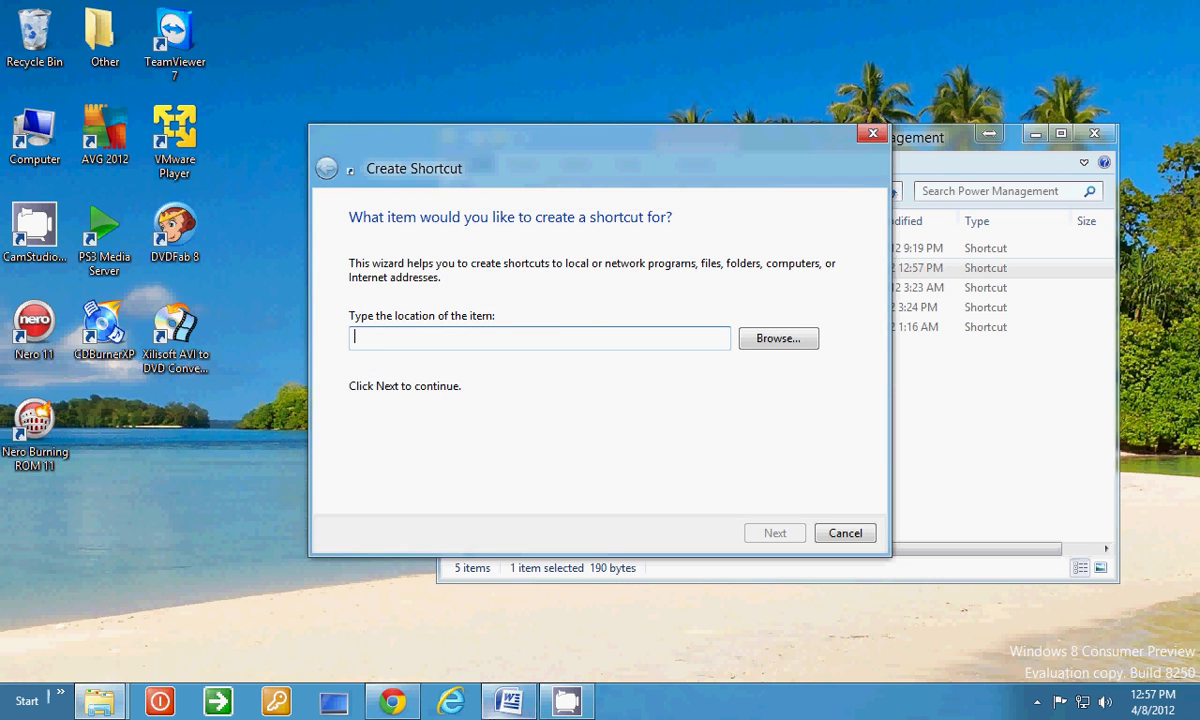
Step: Switch to the Sleep Code document in Word and copy the shutdown command line C:\Windows\System32\shutdown.exe -s -t 00
{"action": "key", "text": "alt+Tab"}
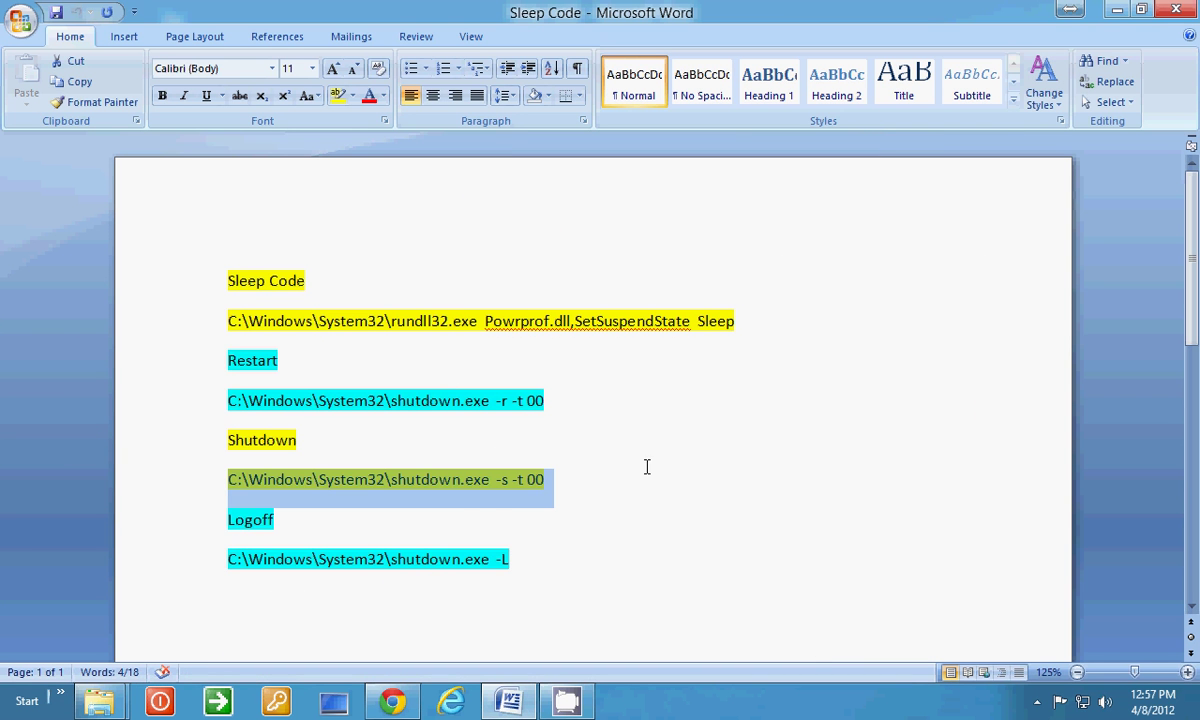
{"action": "left_click", "coordinate": [612, 462]}
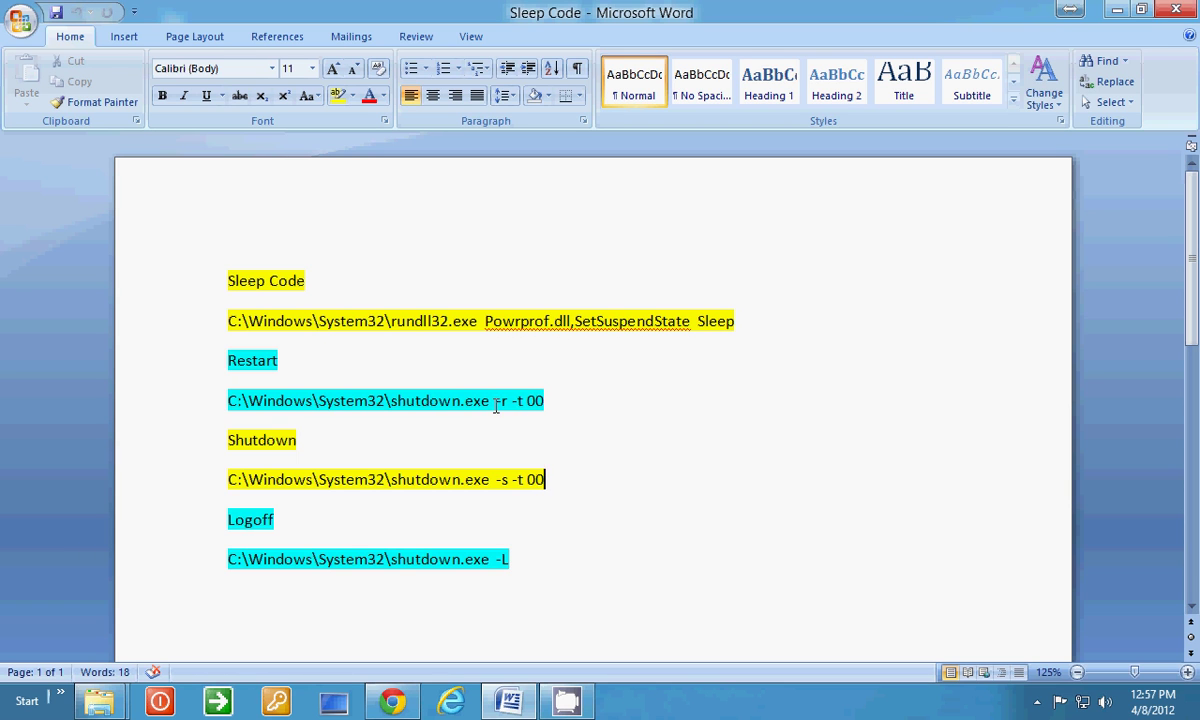
{"action": "left_click_drag", "start_coordinate": [548, 402], "coordinate": [465, 402]}
{"action": "left_click", "coordinate": [628, 438]}
{"action": "left_click", "coordinate": [546, 480]}
{"action": "left_click_drag", "start_coordinate": [546, 480], "coordinate": [205, 480]}
{"action": "right_click", "coordinate": [246, 480]}
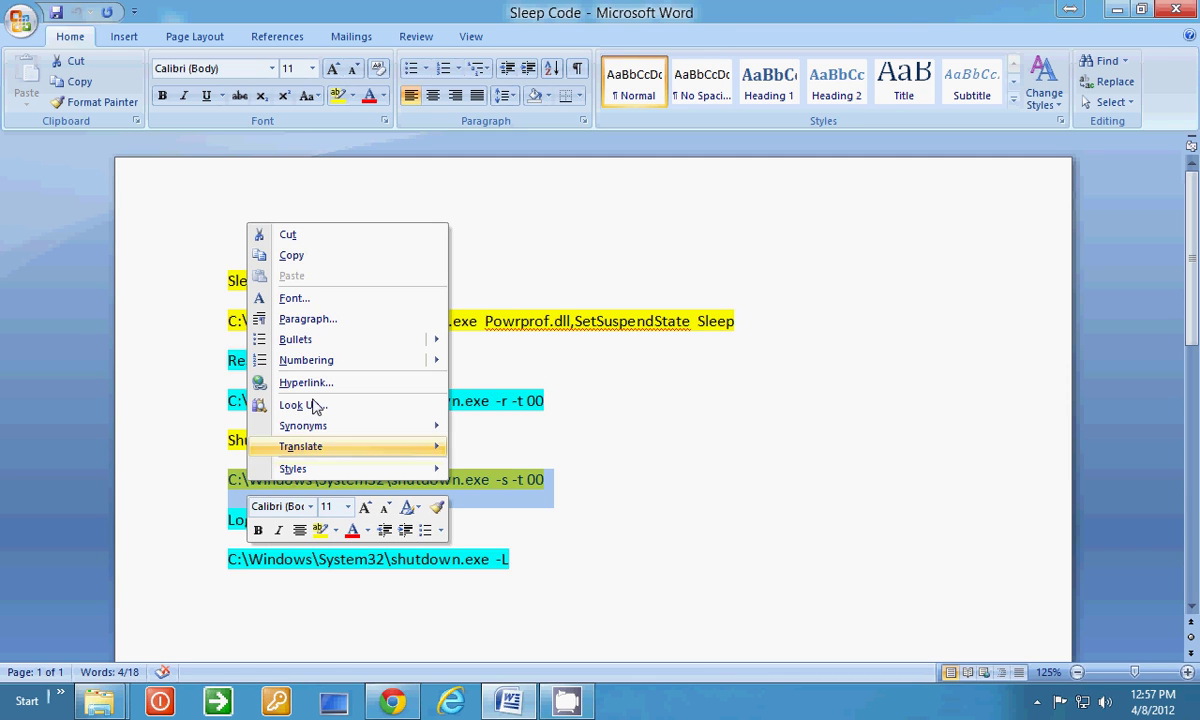
{"action": "left_click", "coordinate": [307, 262]}
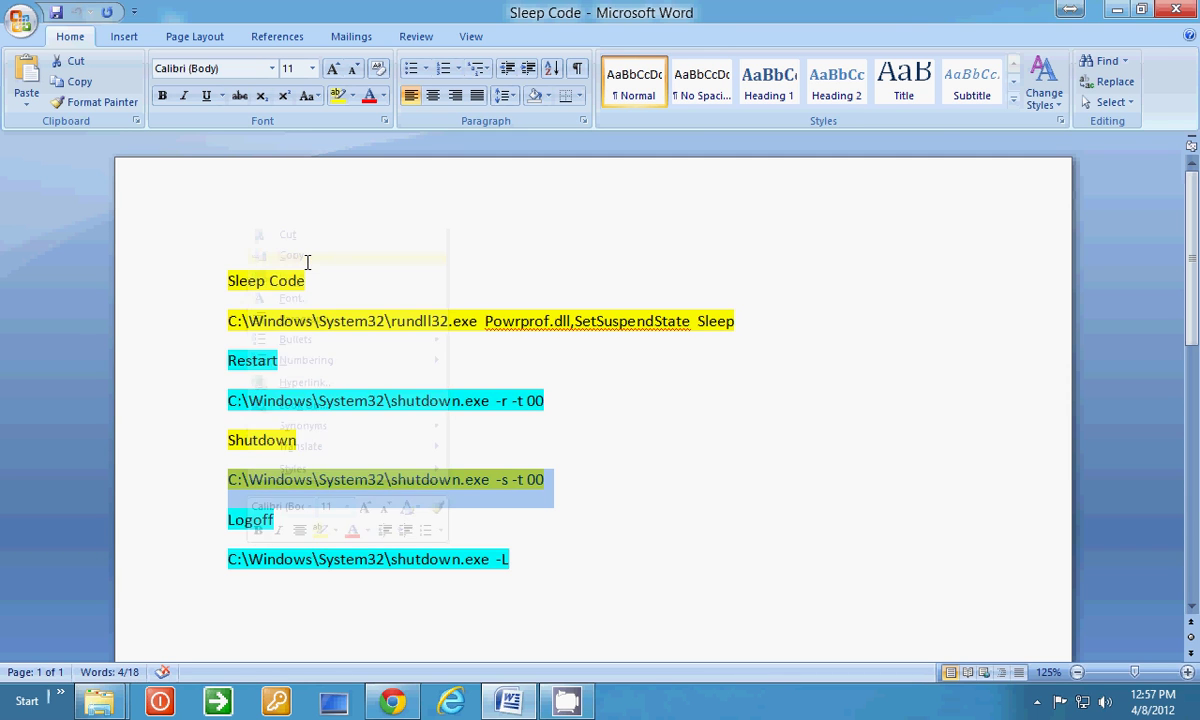
Step: Return to the Create Shortcut wizard and paste the copied shutdown command as the item's location
{"action": "left_click", "coordinate": [1118, 12]}
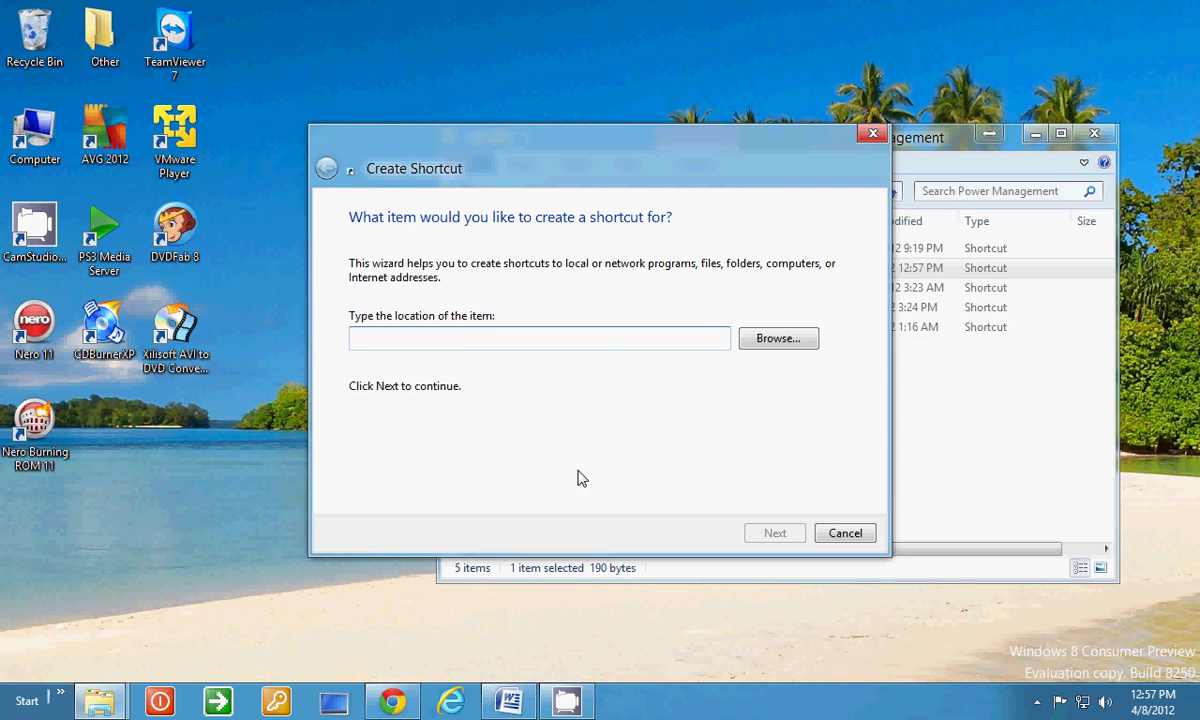
{"action": "right_click", "coordinate": [463, 343]}
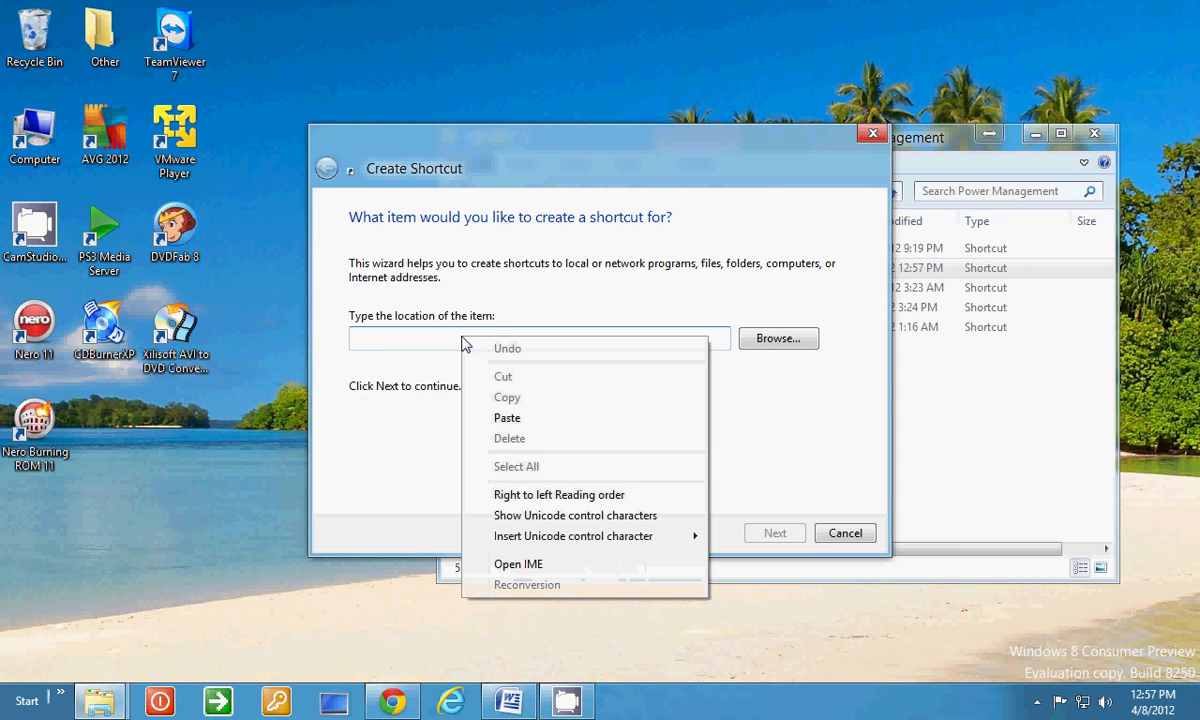
{"action": "left_click", "coordinate": [527, 420]}
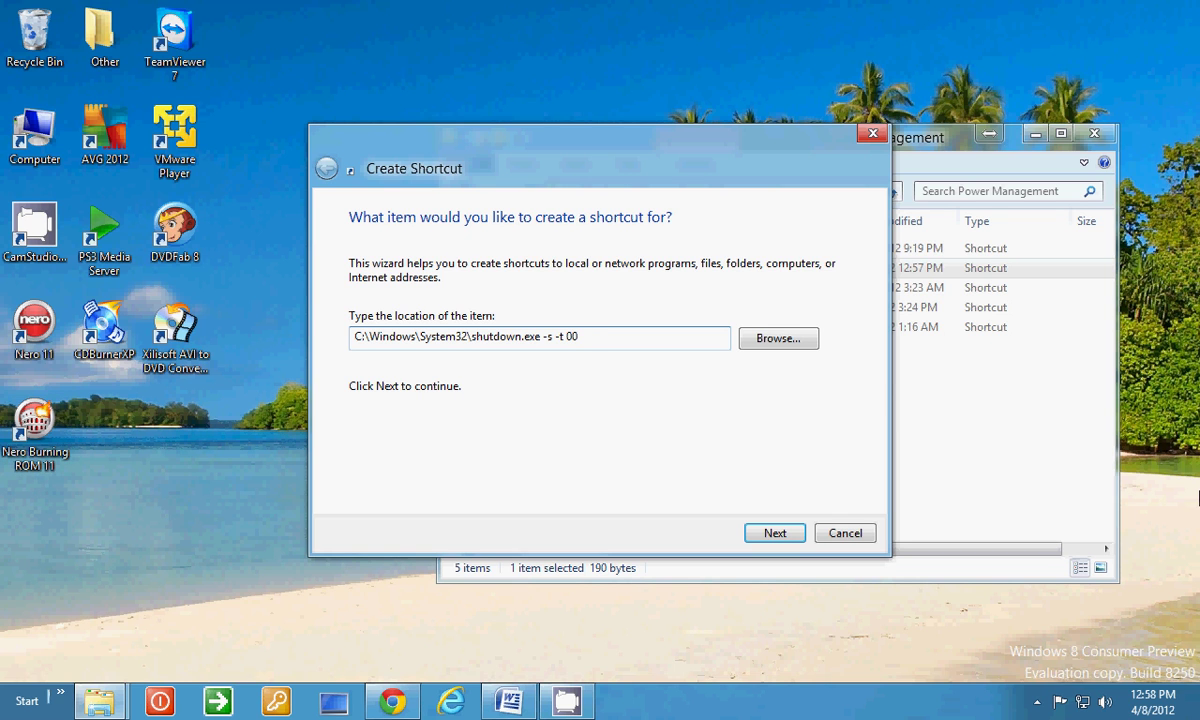
{"action": "right_click", "coordinate": [1197, 3]}
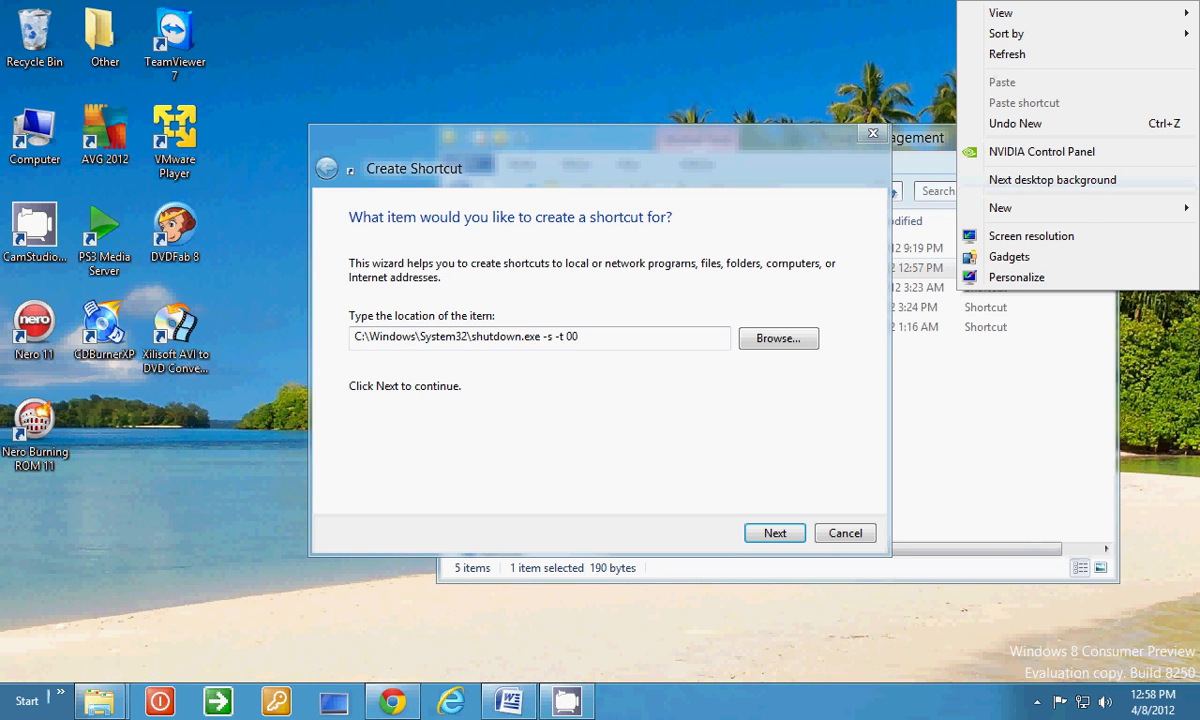
{"action": "left_click", "coordinate": [1104, 330]}
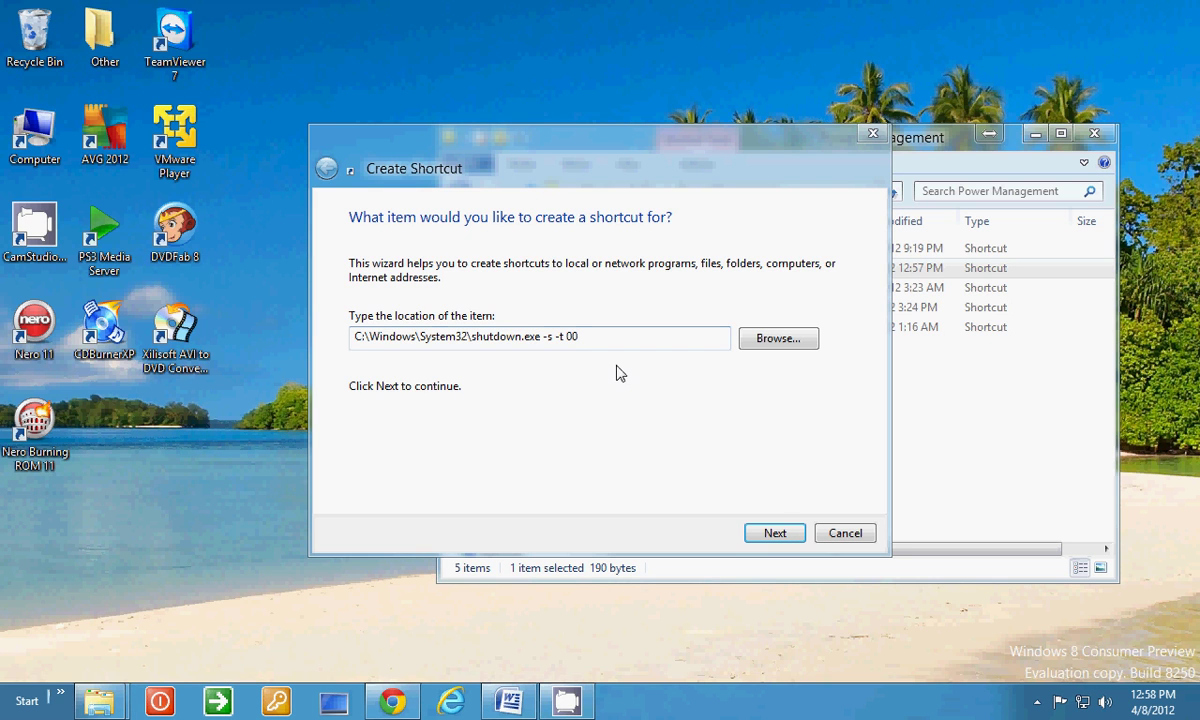
Step: Enter 00 as the delay after -t and finish the shortcut with the suggested name shutdown (2)
{"action": "double_click", "coordinate": [568, 338]}
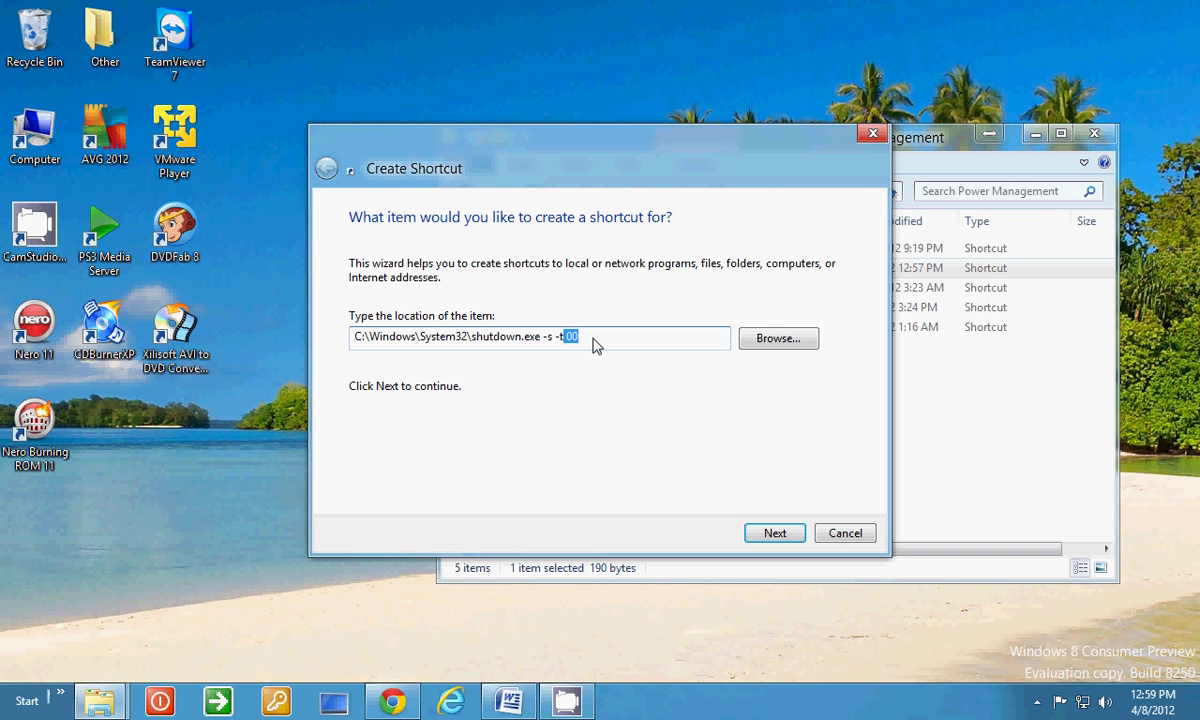
{"action": "type", "text": "00"}
{"action": "left_click", "coordinate": [774, 534]}
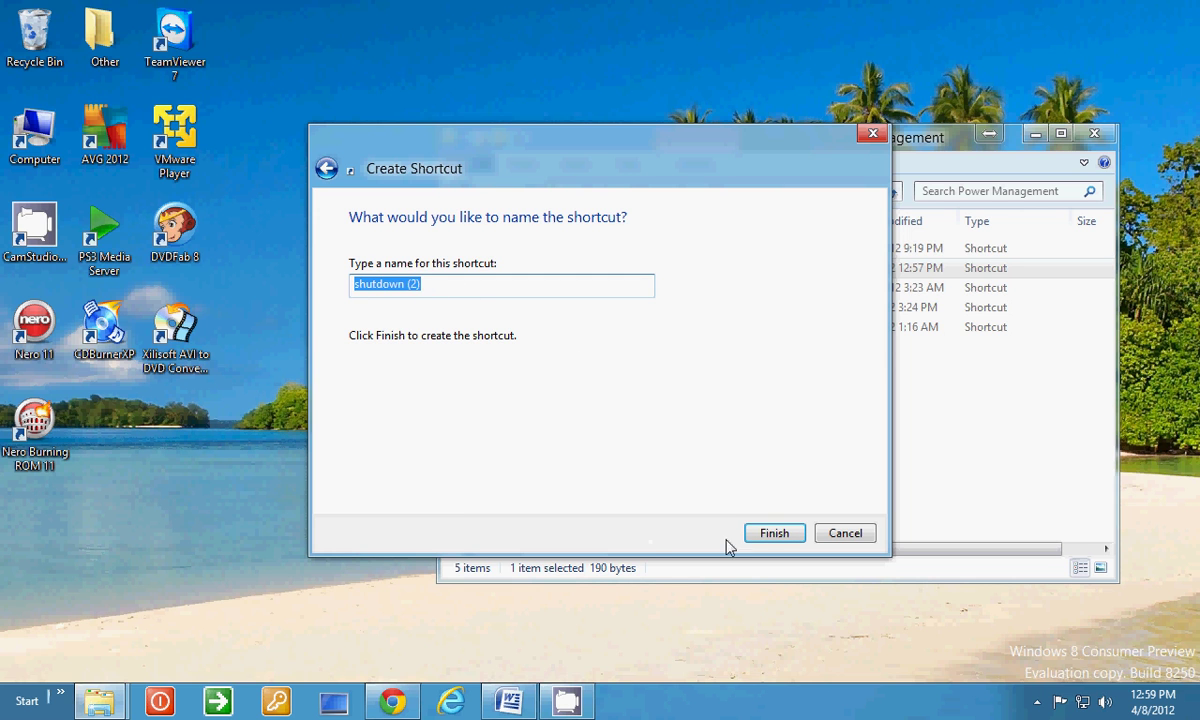
{"action": "left_click", "coordinate": [779, 538]}
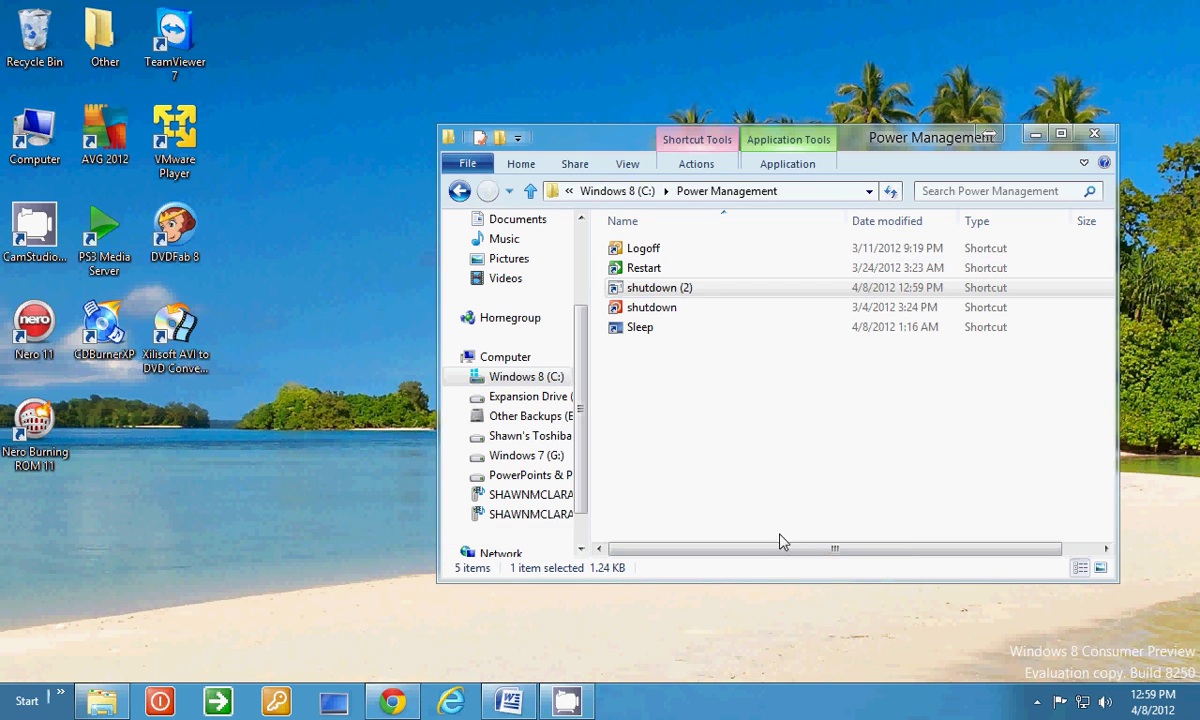
Step: Change the icon of the shutdown (2) shortcut to the red power symbol from the SHELL32 icon list and apply it
{"action": "left_click", "coordinate": [622, 288]}
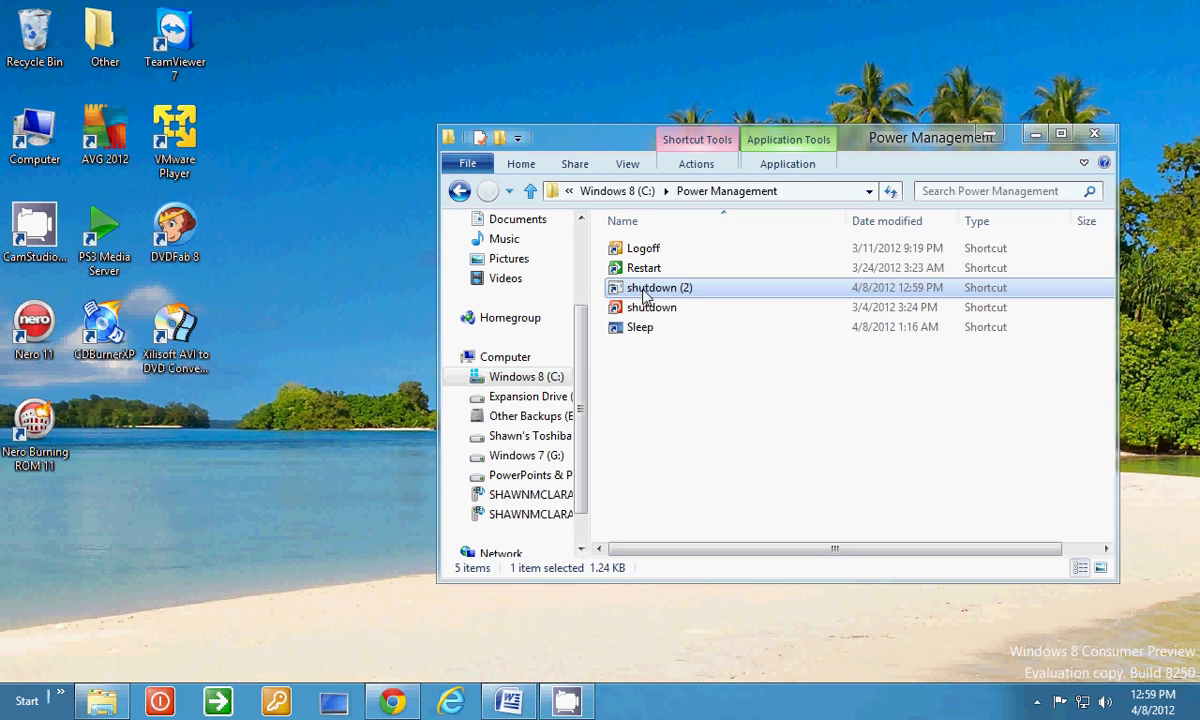
{"action": "right_click", "coordinate": [651, 293]}
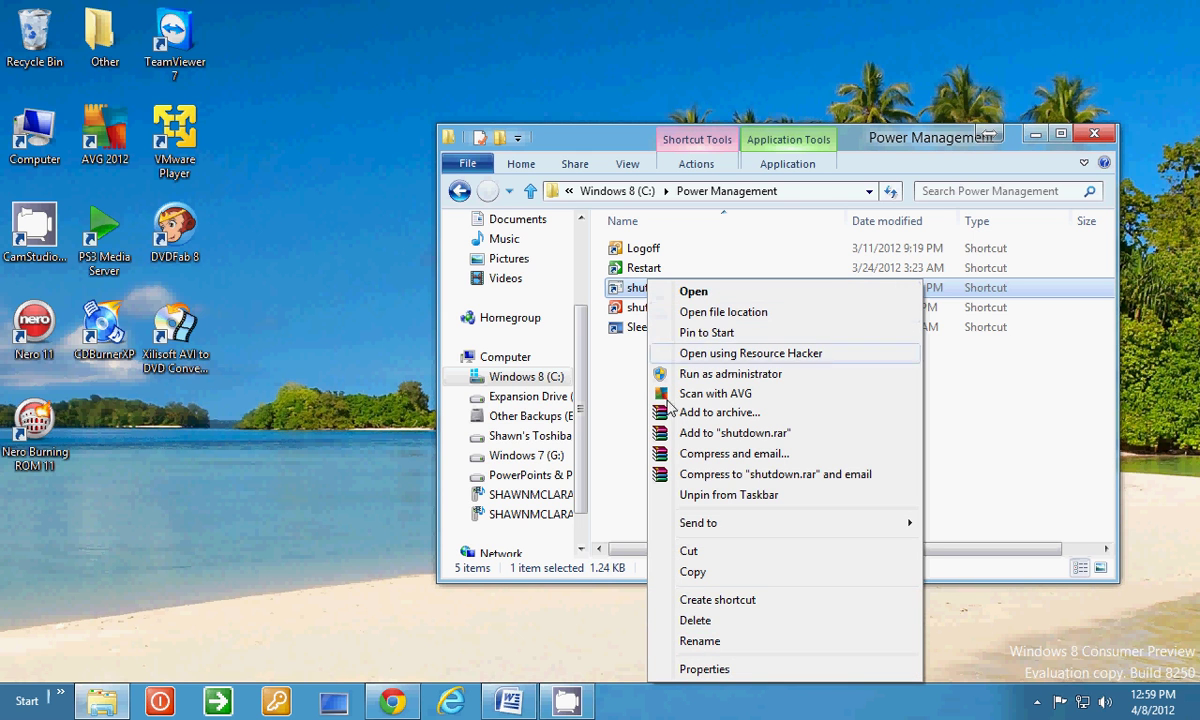
{"action": "left_click", "coordinate": [690, 669]}
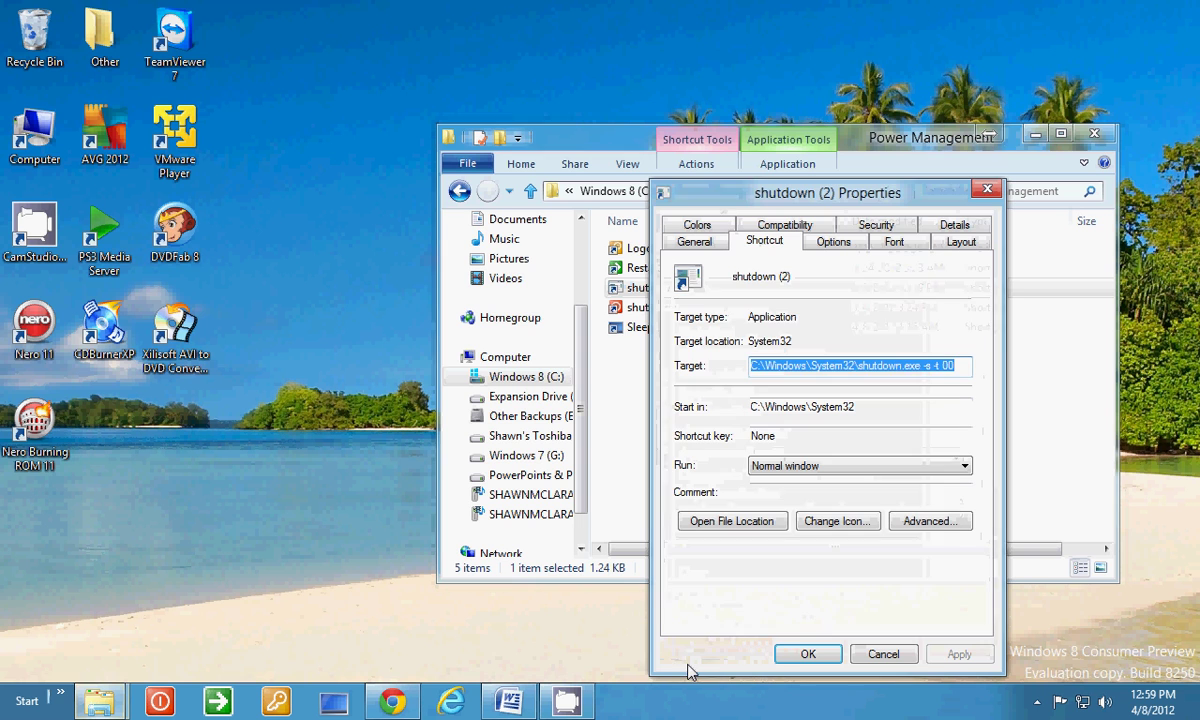
{"action": "left_click", "coordinate": [866, 524]}
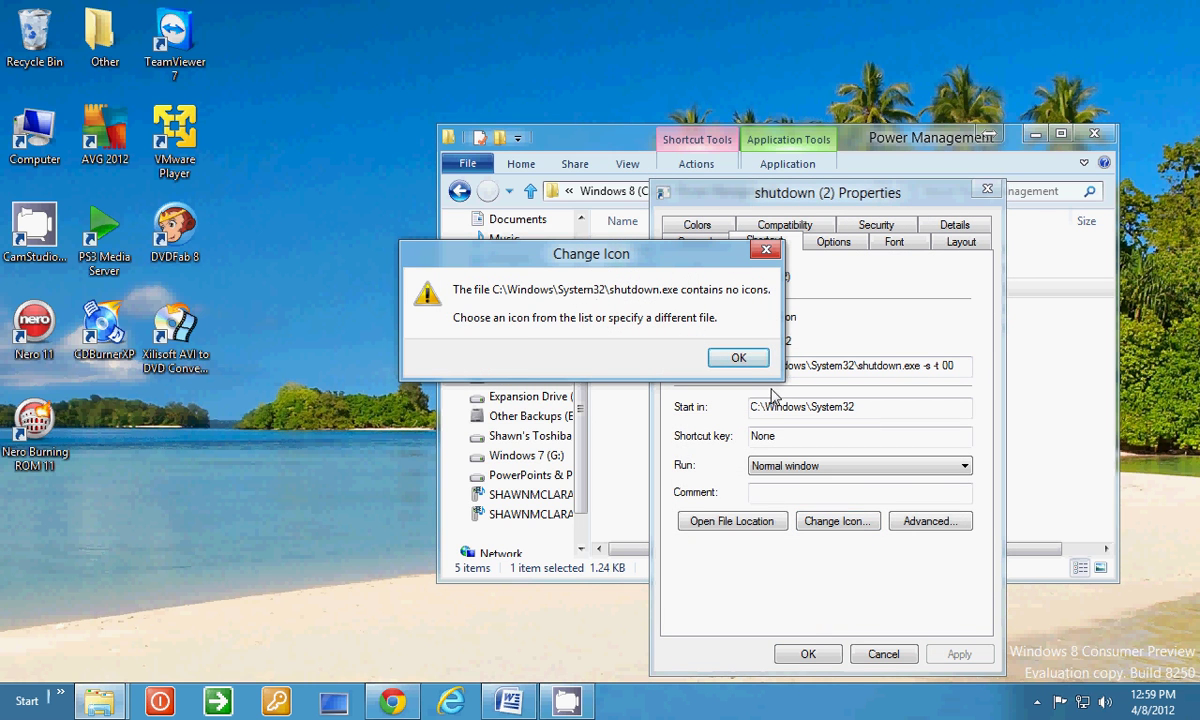
{"action": "left_click", "coordinate": [730, 357]}
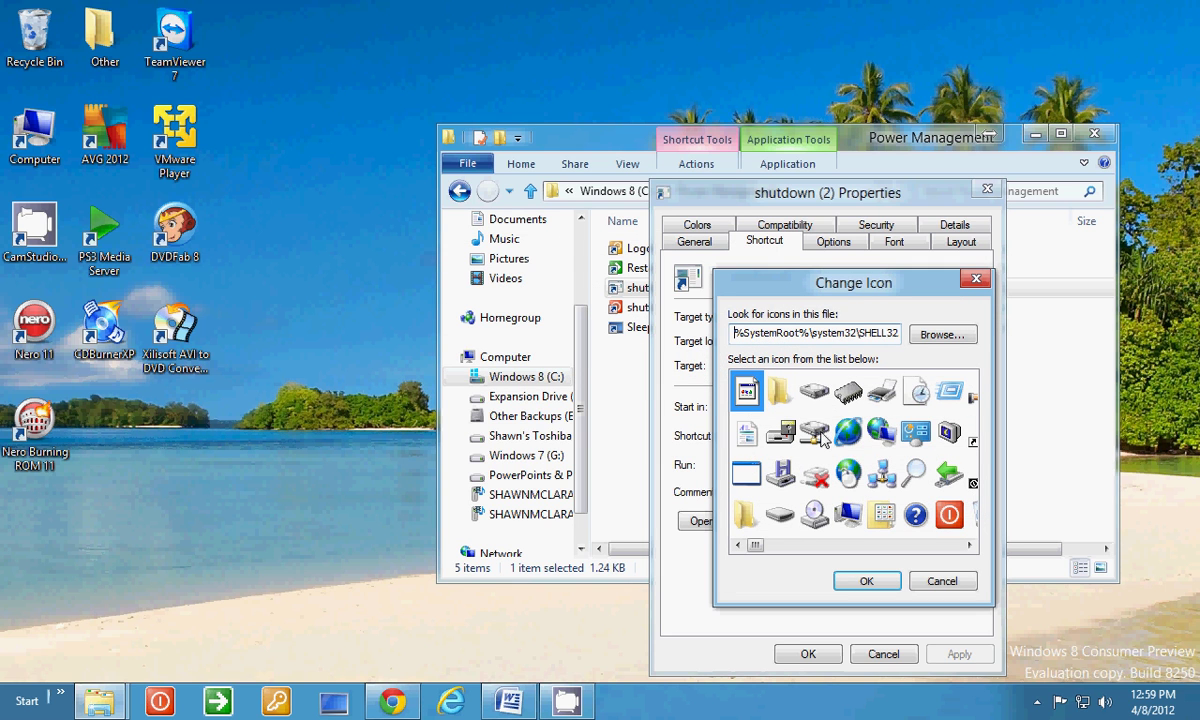
{"action": "left_click", "coordinate": [968, 546]}
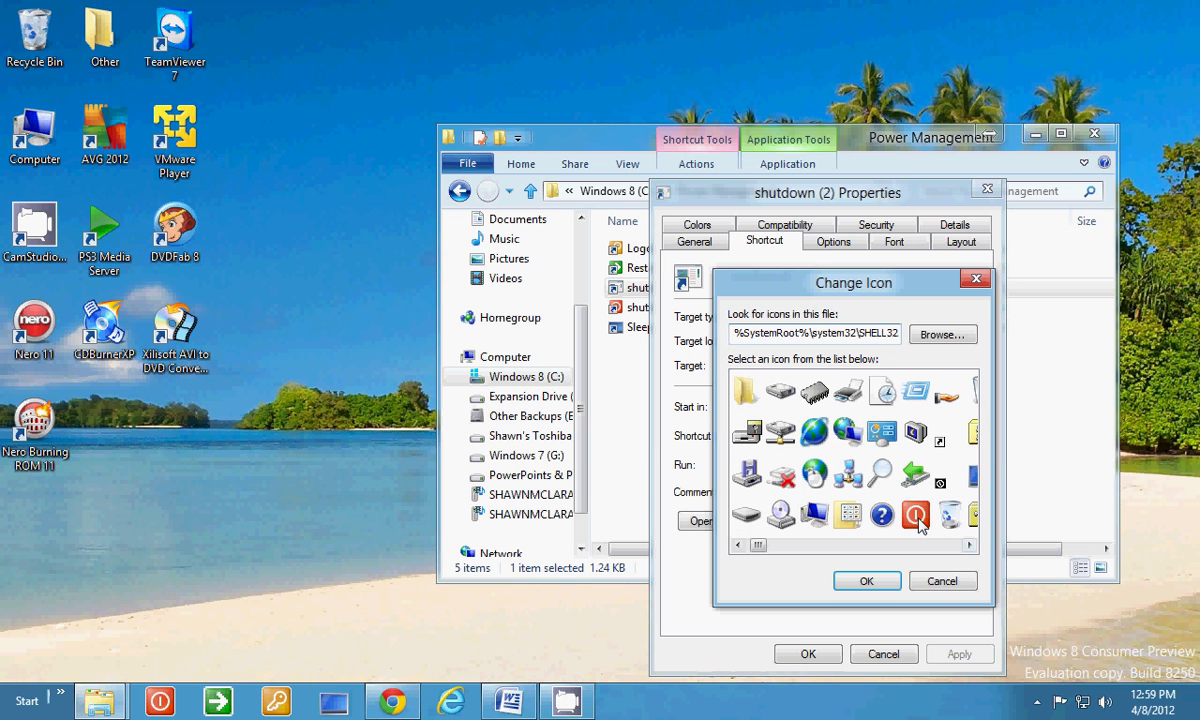
{"action": "left_click", "coordinate": [916, 515]}
{"action": "left_click", "coordinate": [880, 581]}
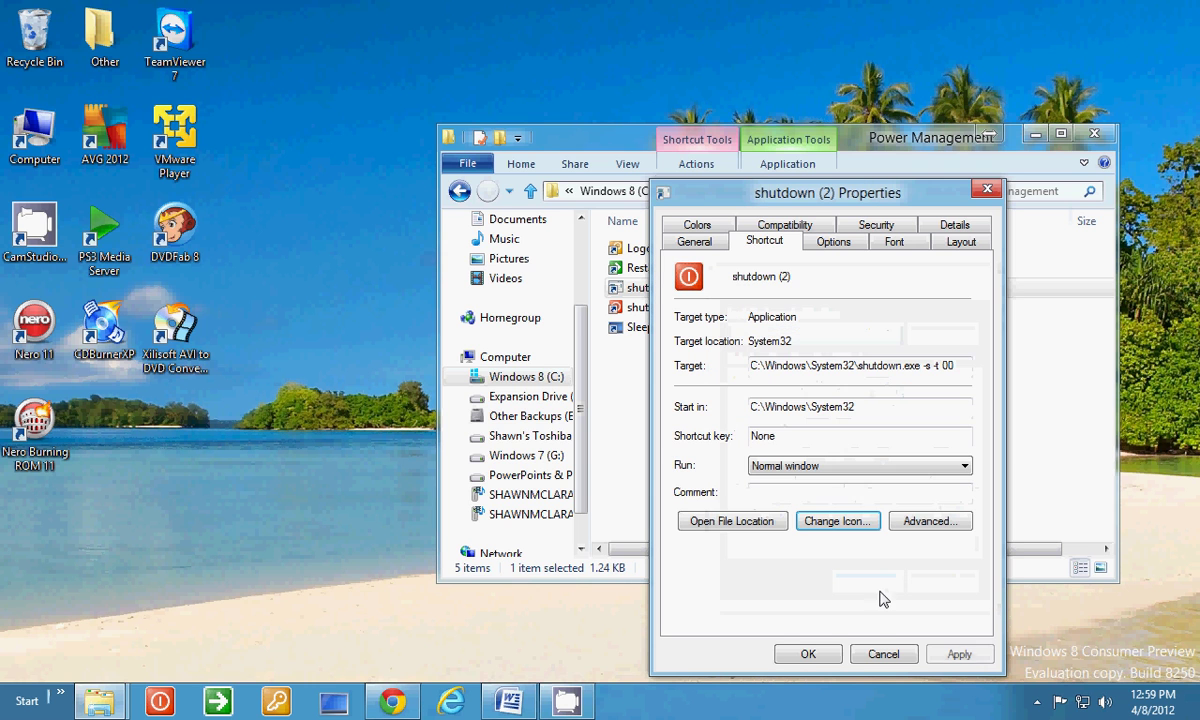
{"action": "left_click", "coordinate": [958, 653]}
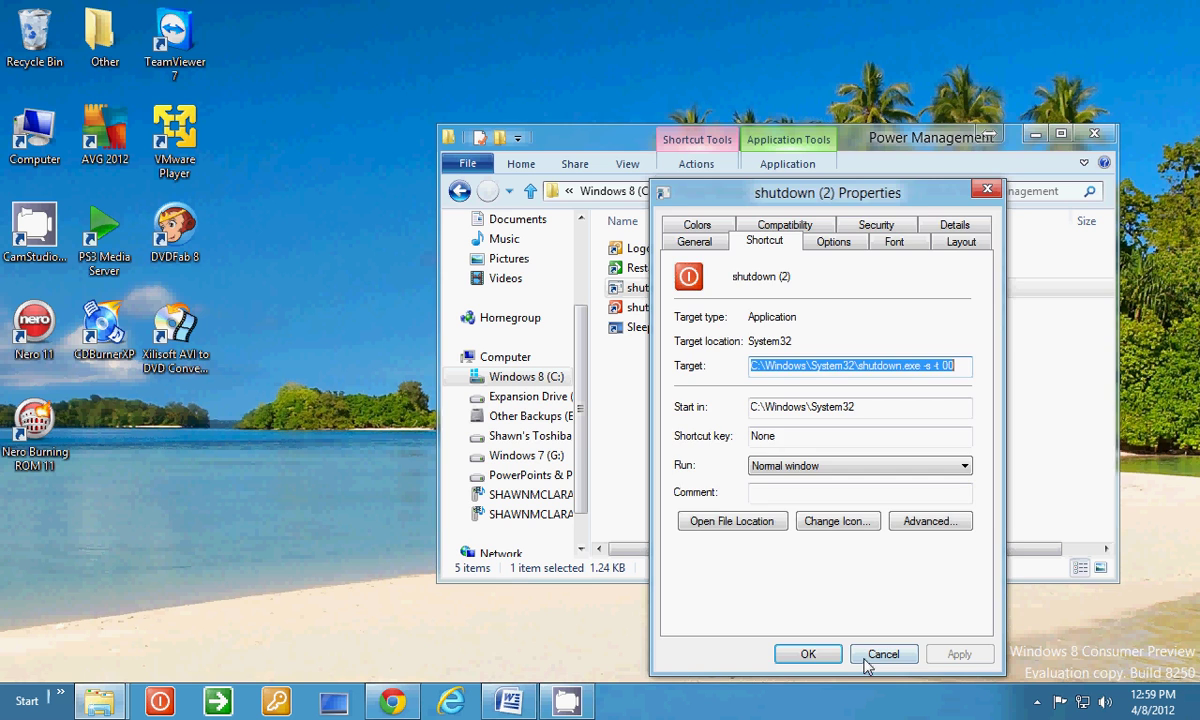
Step: Confirm the shutdown (2) properties and check the shortcut's context options for the taskbar pinning command
{"action": "left_click", "coordinate": [808, 654]}
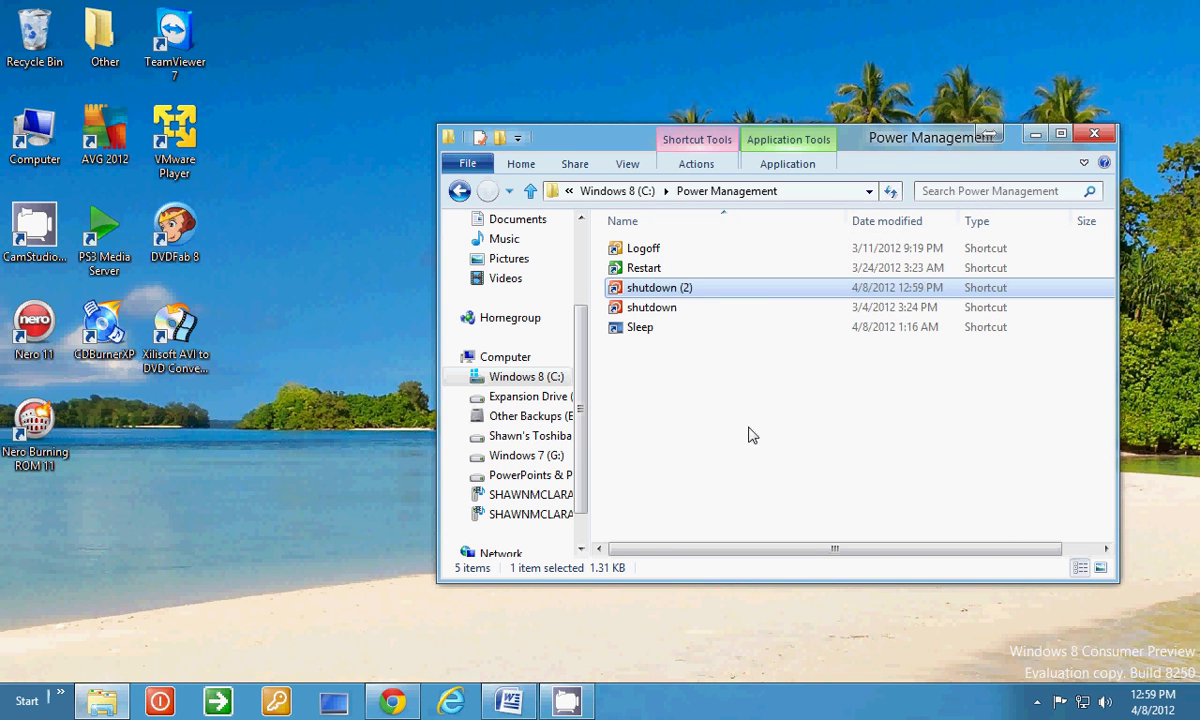
{"action": "right_click", "coordinate": [660, 290]}
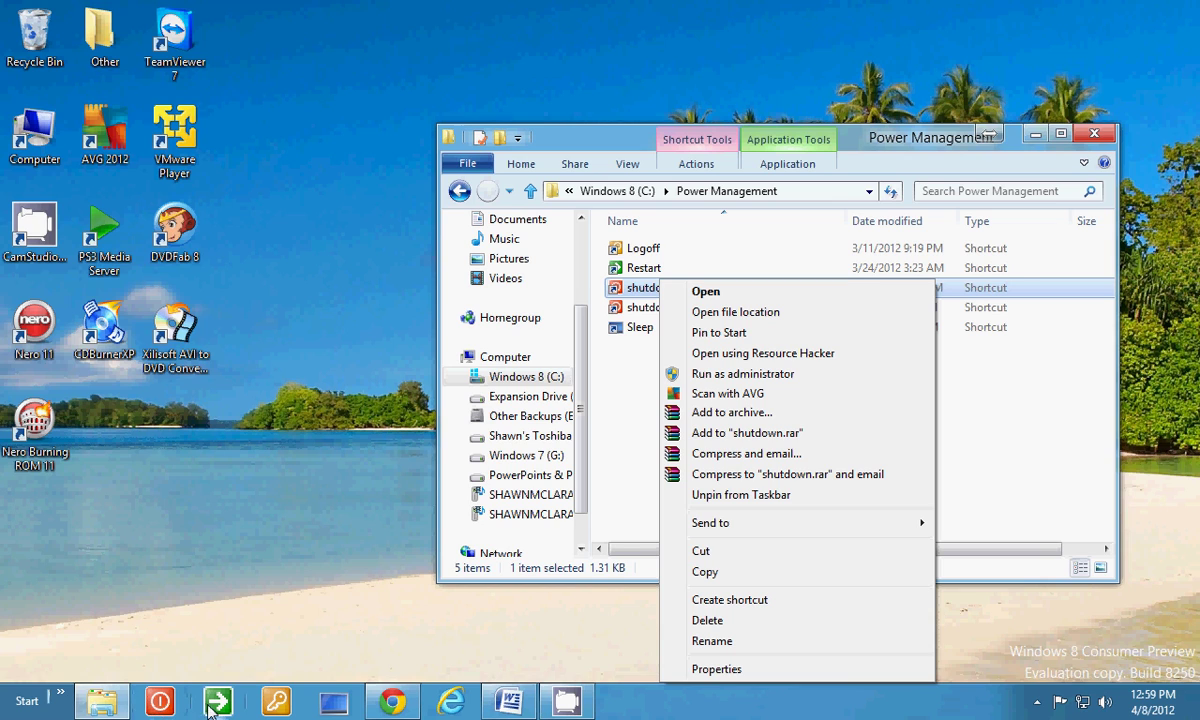
{"action": "mouse_move", "coordinate": [522, 710]}
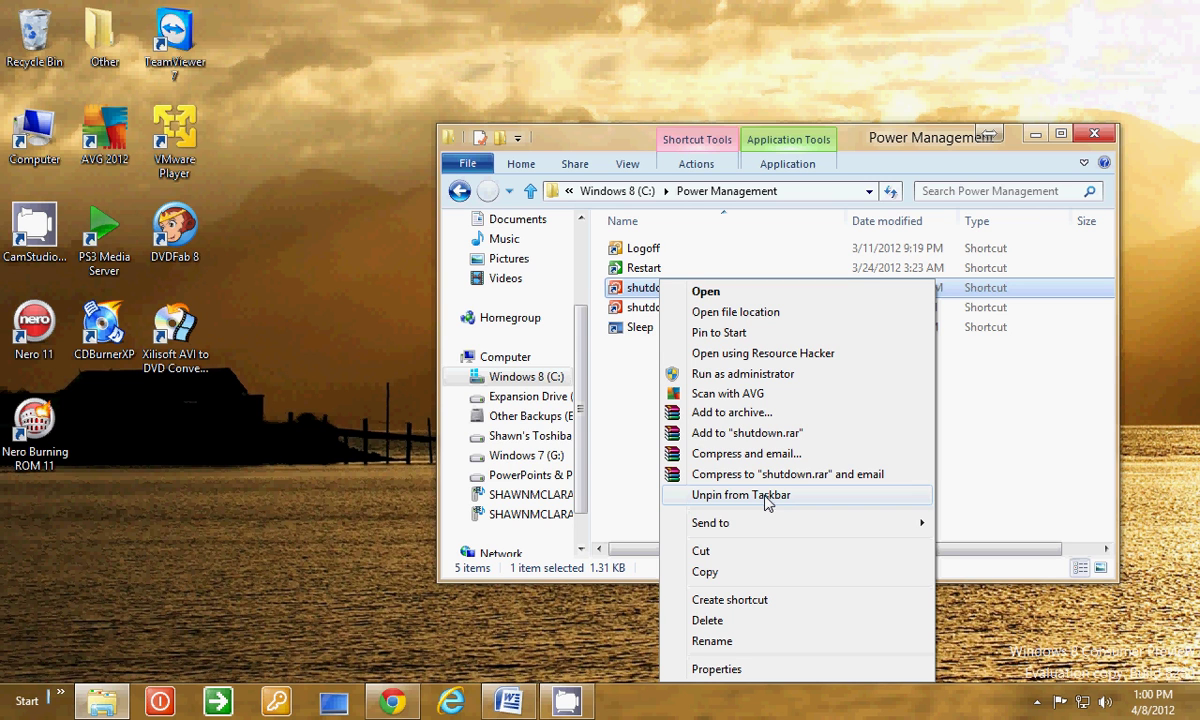
{"action": "left_click", "coordinate": [254, 490]}
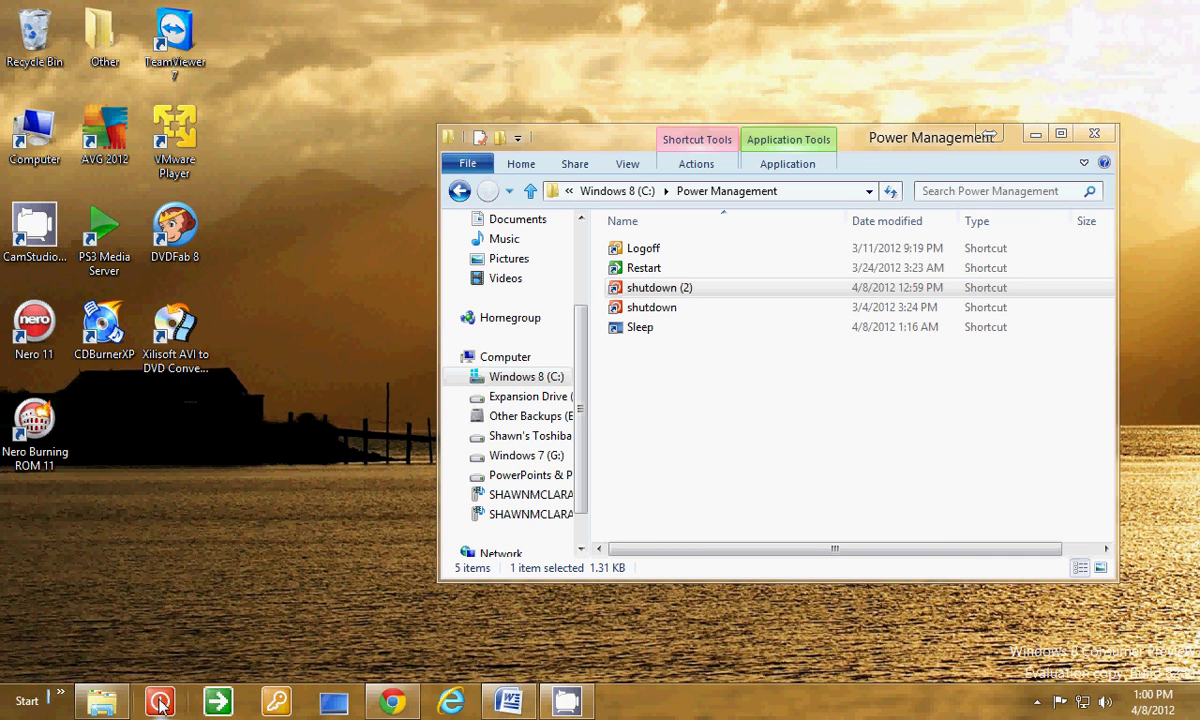
Step: Delete the duplicate shutdown (2) shortcut from the Power Management folder
{"action": "right_click", "coordinate": [686, 288]}
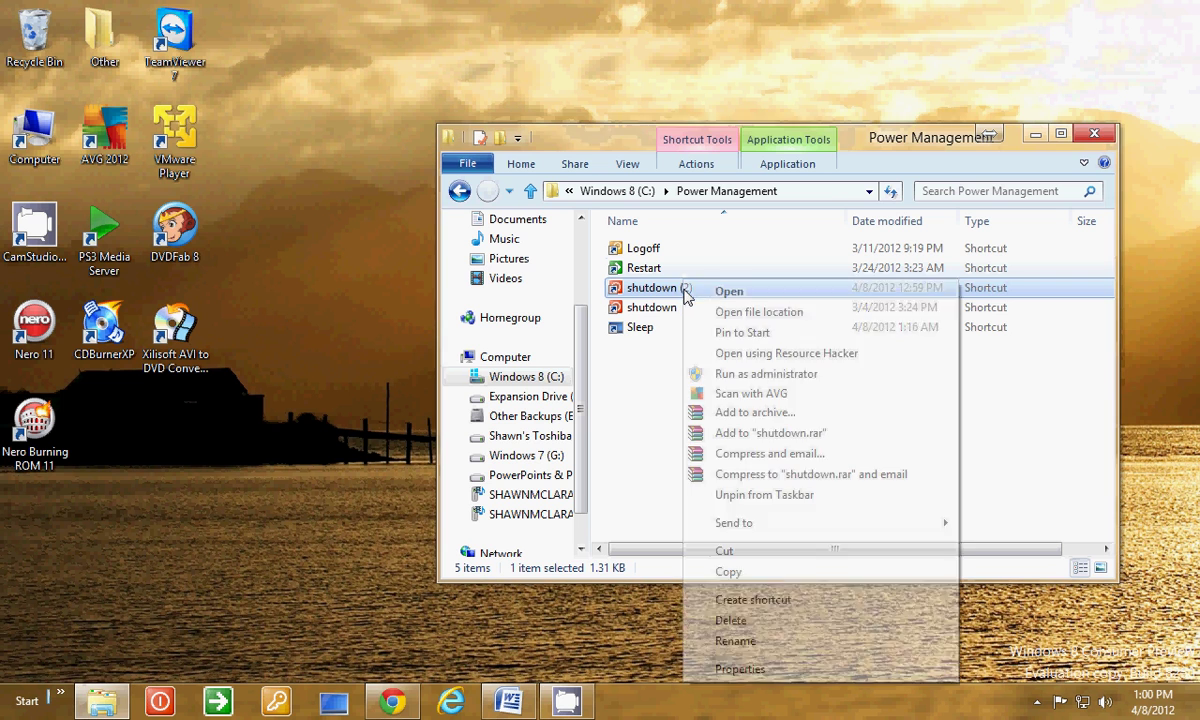
{"action": "left_click", "coordinate": [758, 621]}
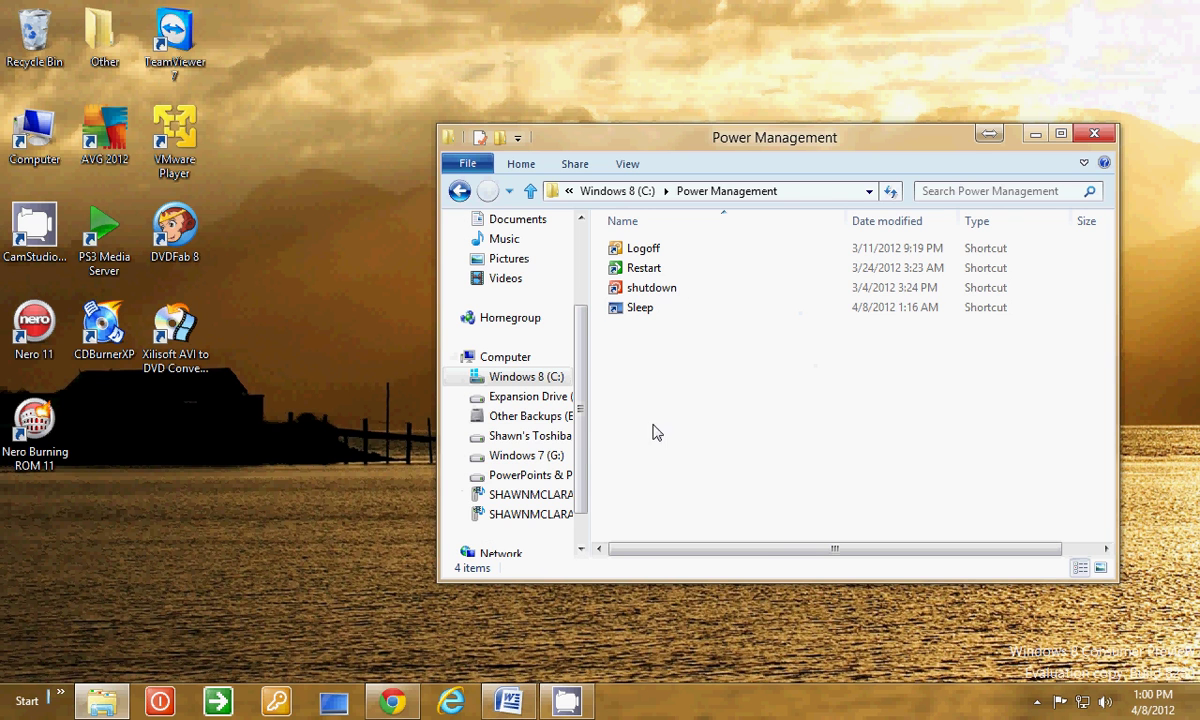
Step: Switch to the Sleep Code document in Word, review the sleep, restart, shutdown and logoff commands, and close Word
{"action": "left_click", "coordinate": [496, 704]}
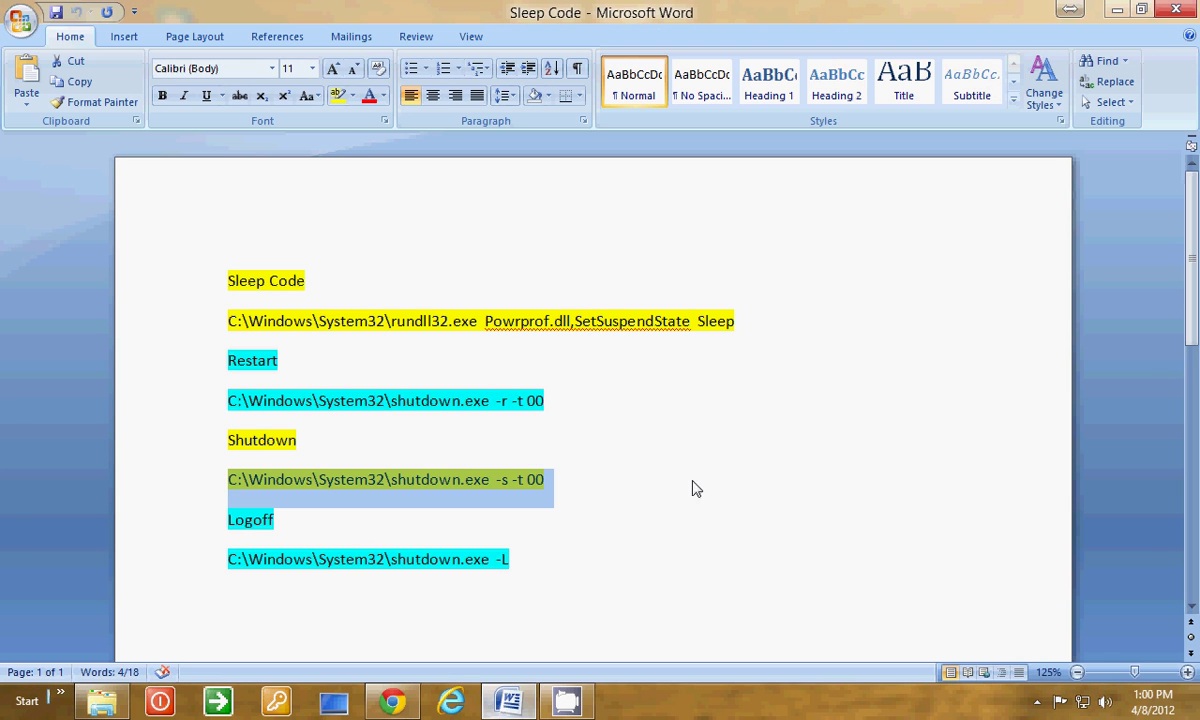
{"action": "left_click", "coordinate": [630, 497]}
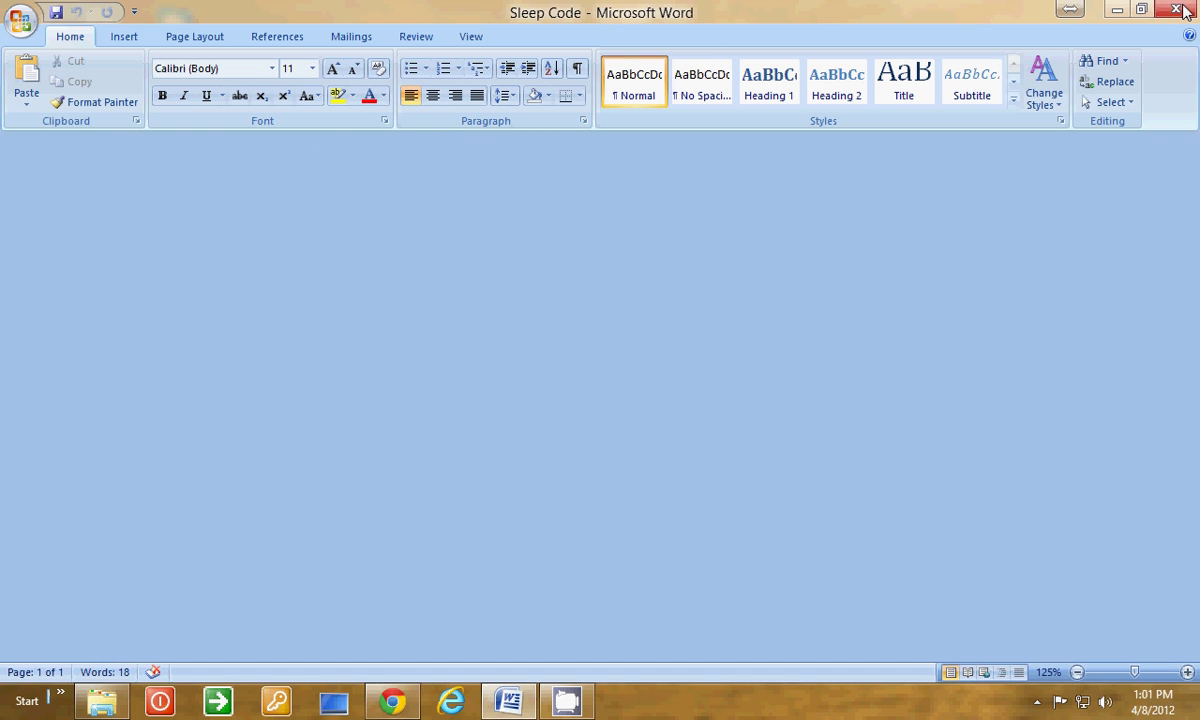
{"action": "left_click", "coordinate": [1177, 10]}
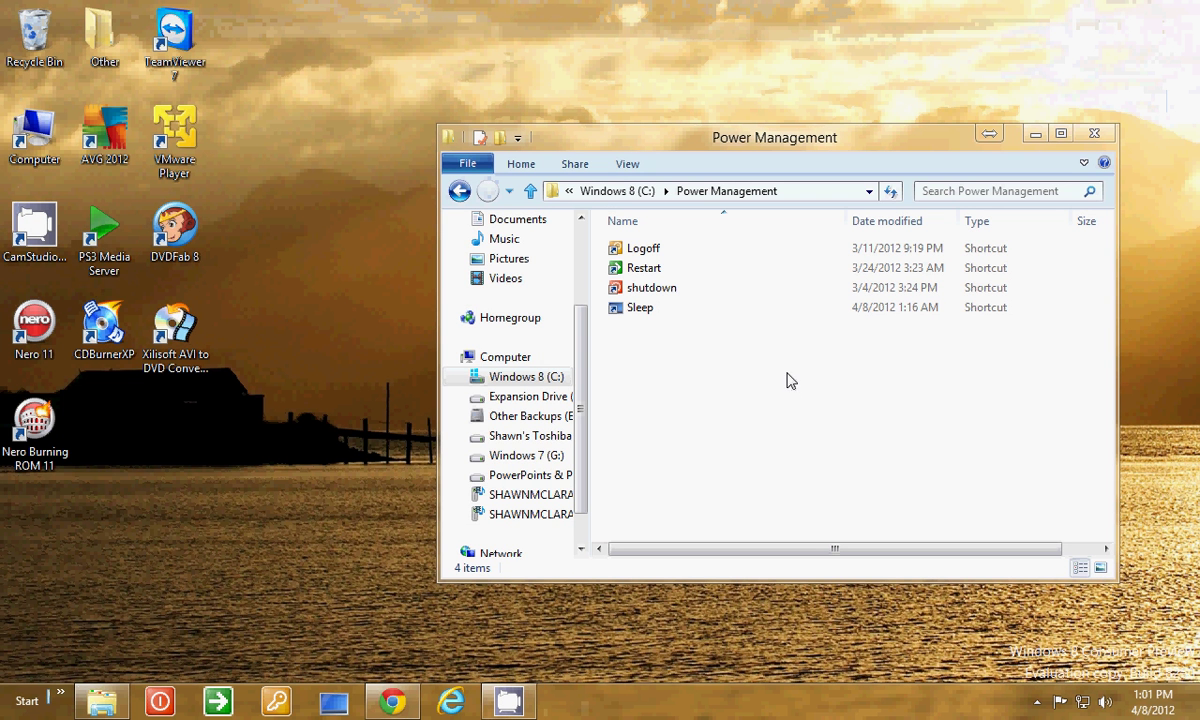
Step: Look at the new-item options available in the Power Management folder, including Shortcut, and dismiss them
{"action": "right_click", "coordinate": [631, 401]}
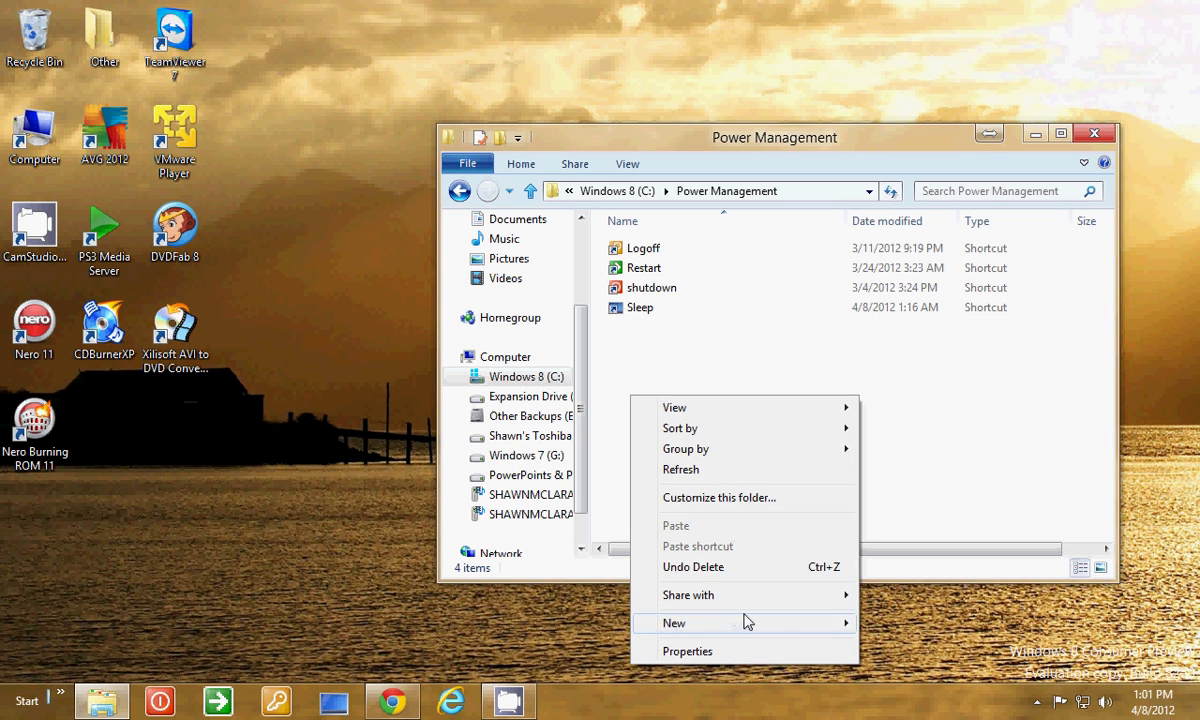
{"action": "mouse_move", "coordinate": [744, 622]}
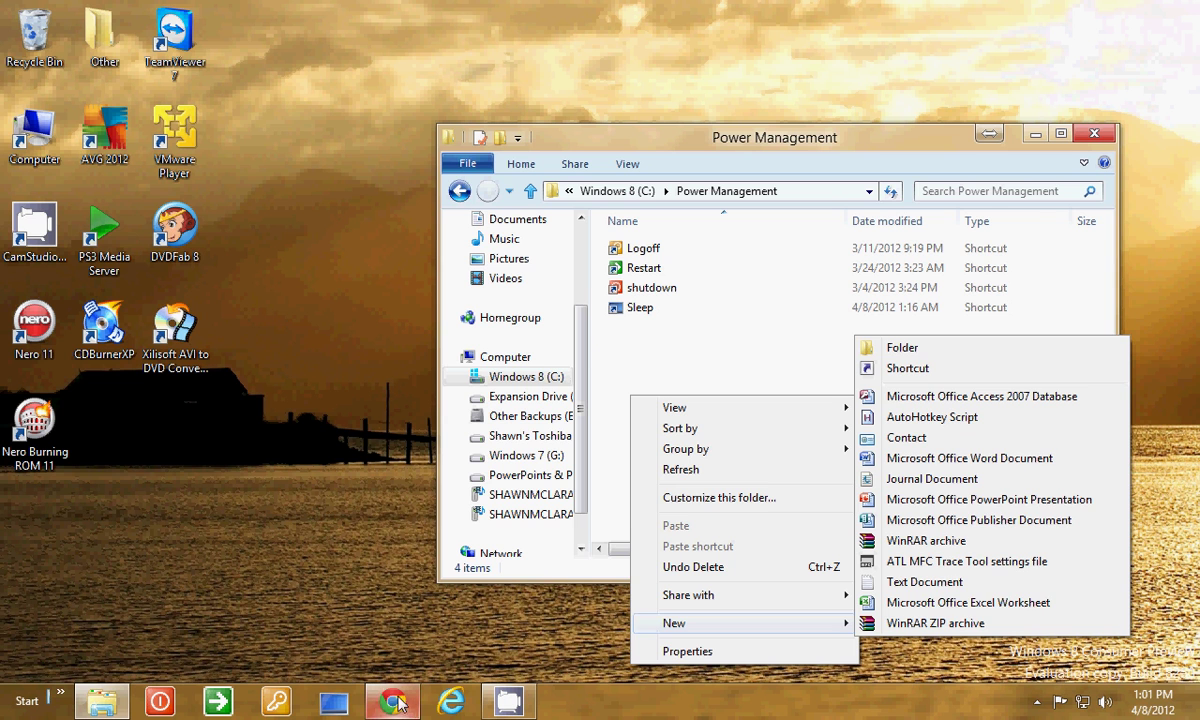
{"action": "left_click", "coordinate": [622, 458]}
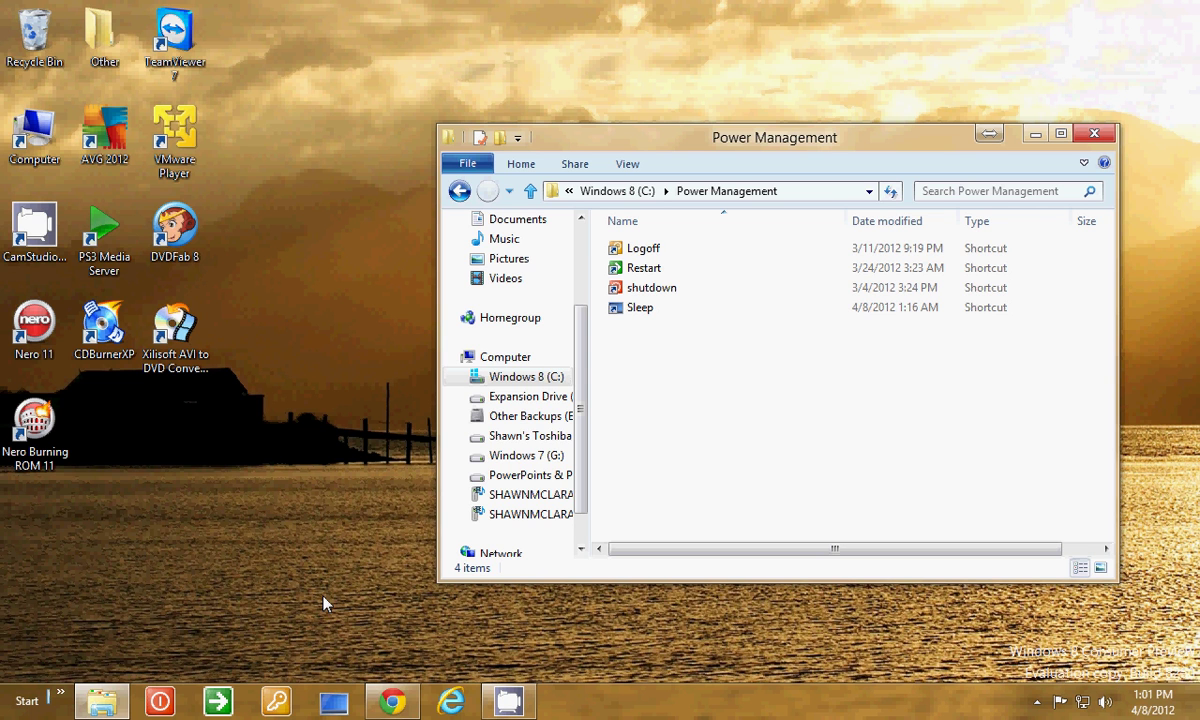
Step: Inspect the target command in the properties of the Logoff shortcut pinned to the taskbar, and close the Power Management folder
{"action": "right_click", "coordinate": [277, 703]}
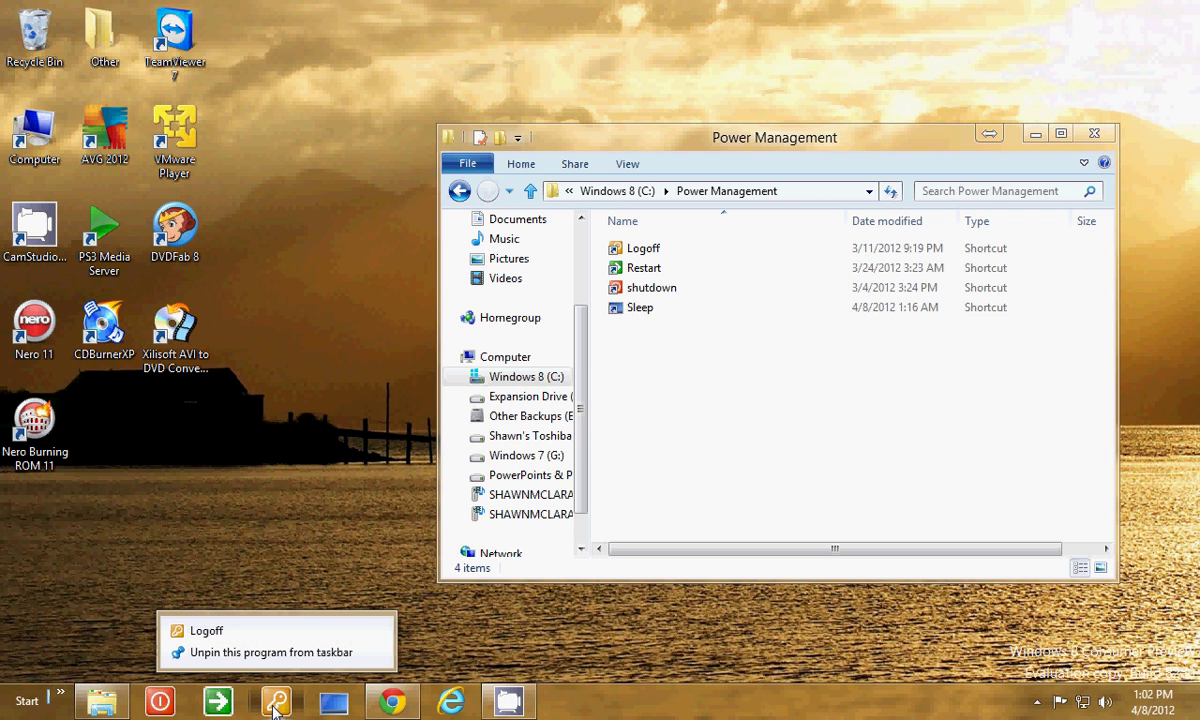
{"action": "right_click", "coordinate": [218, 634]}
{"action": "left_click", "coordinate": [247, 615]}
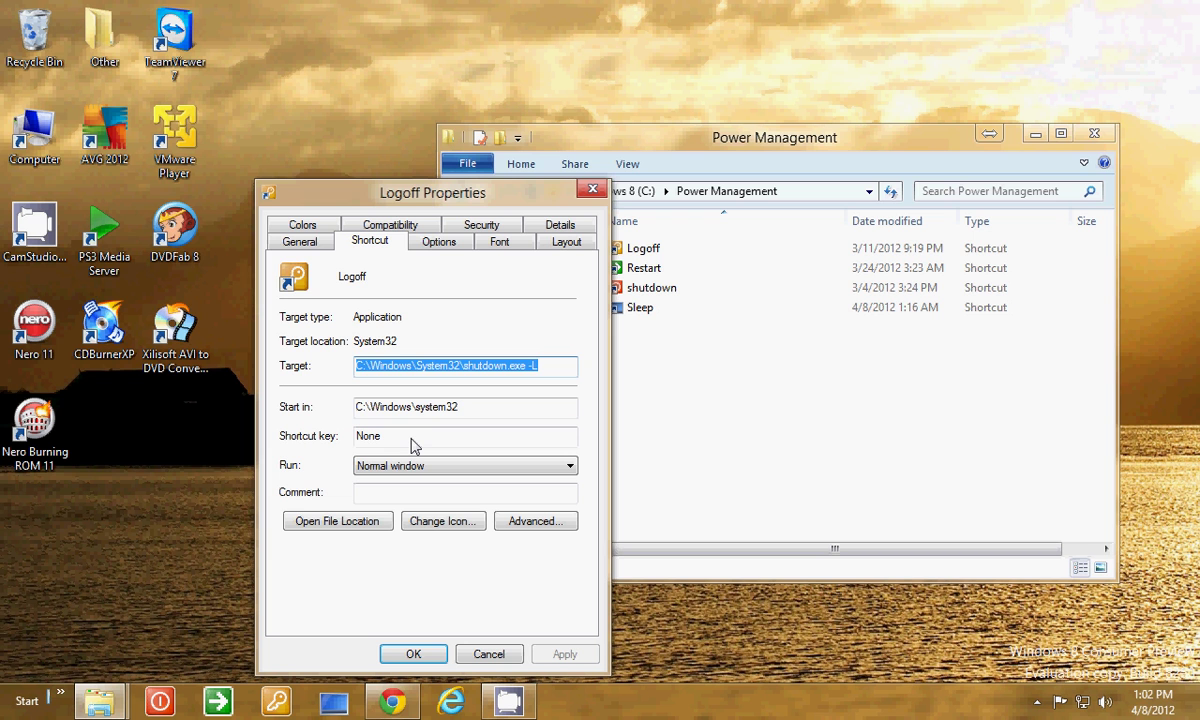
{"action": "left_click", "coordinate": [413, 654]}
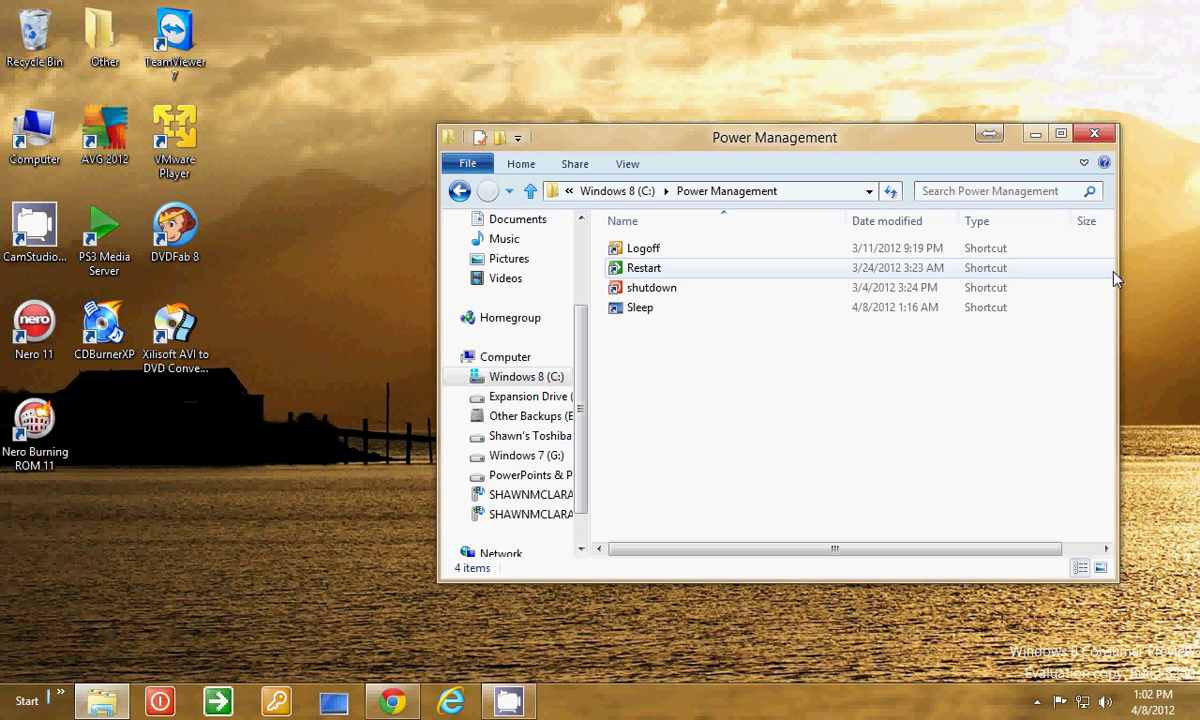
{"action": "left_click", "coordinate": [1094, 133]}
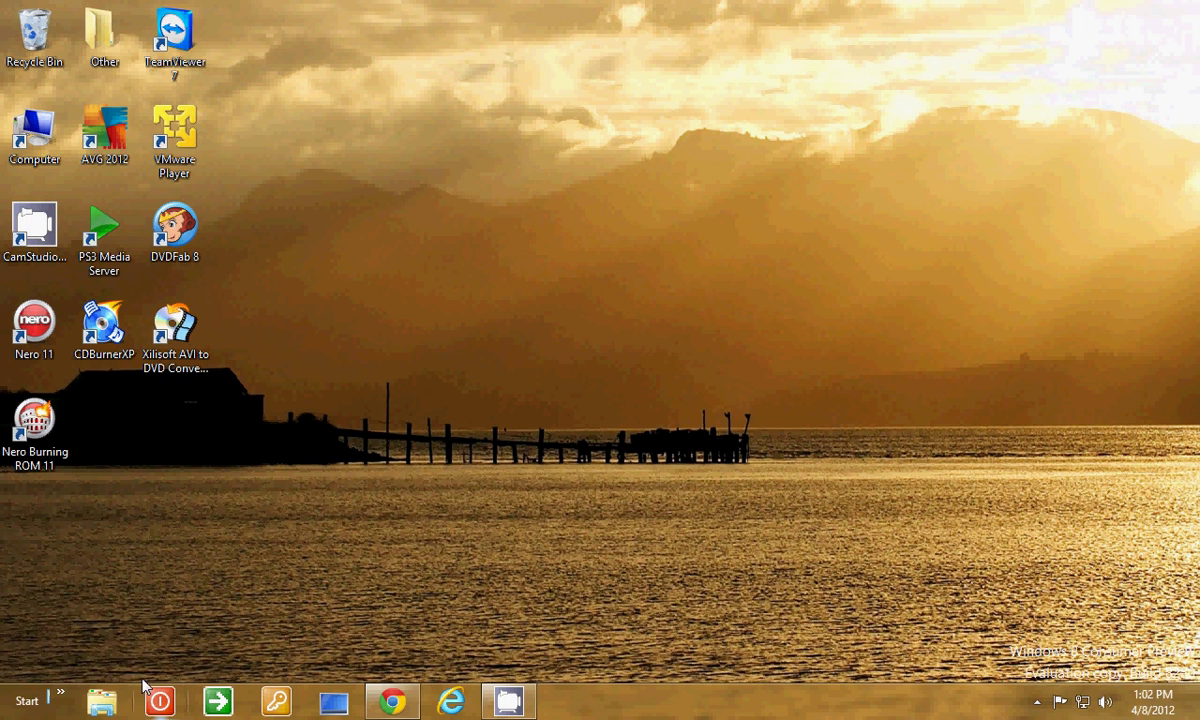
Step: Look through all the tiles on the Start screen and return to the desktop
{"action": "mouse_move", "coordinate": [2, 717]}
{"action": "left_click", "coordinate": [3, 714]}
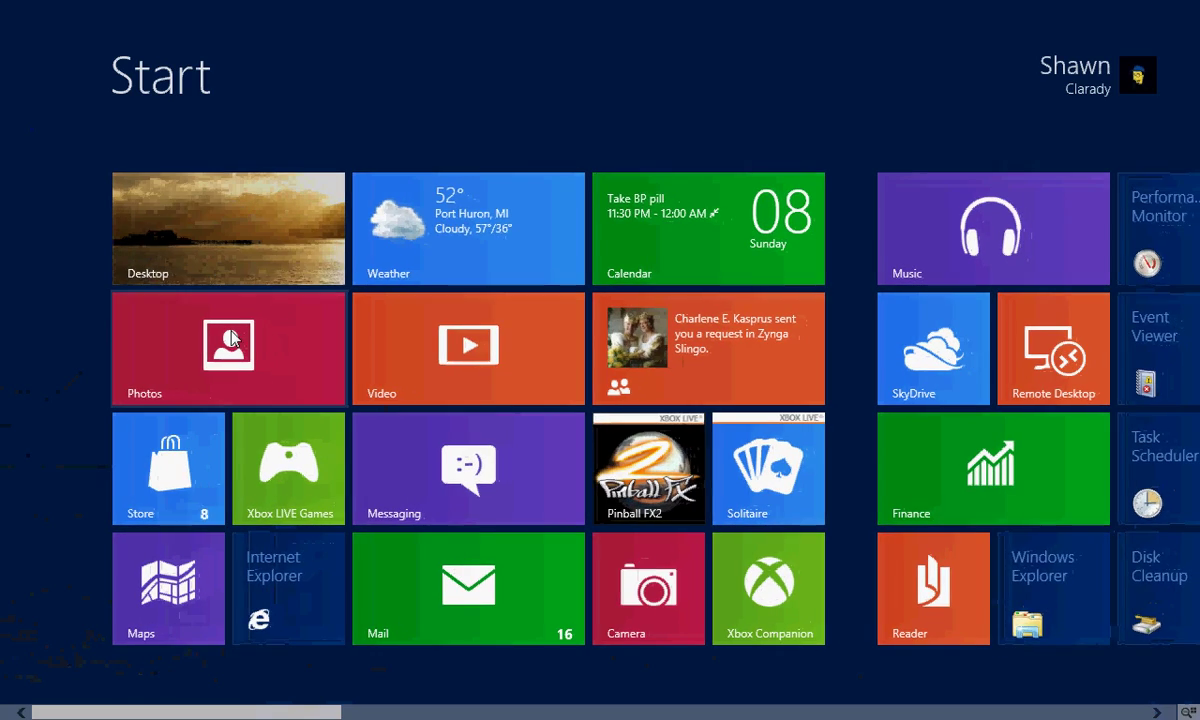
{"action": "scroll", "coordinate": [4, 714], "scroll_direction": "down", "scroll_amount": 3}
{"action": "scroll", "coordinate": [560, 400], "scroll_direction": "down", "scroll_amount": 5}
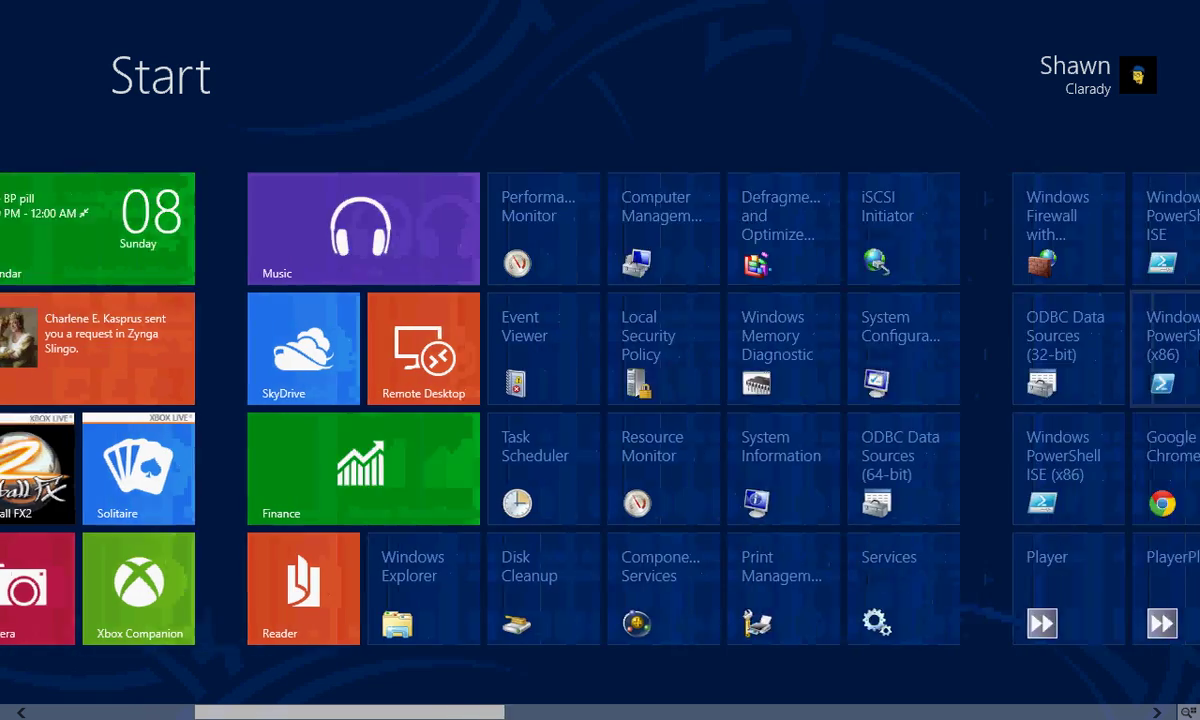
{"action": "scroll", "coordinate": [560, 400], "scroll_direction": "down", "scroll_amount": 5}
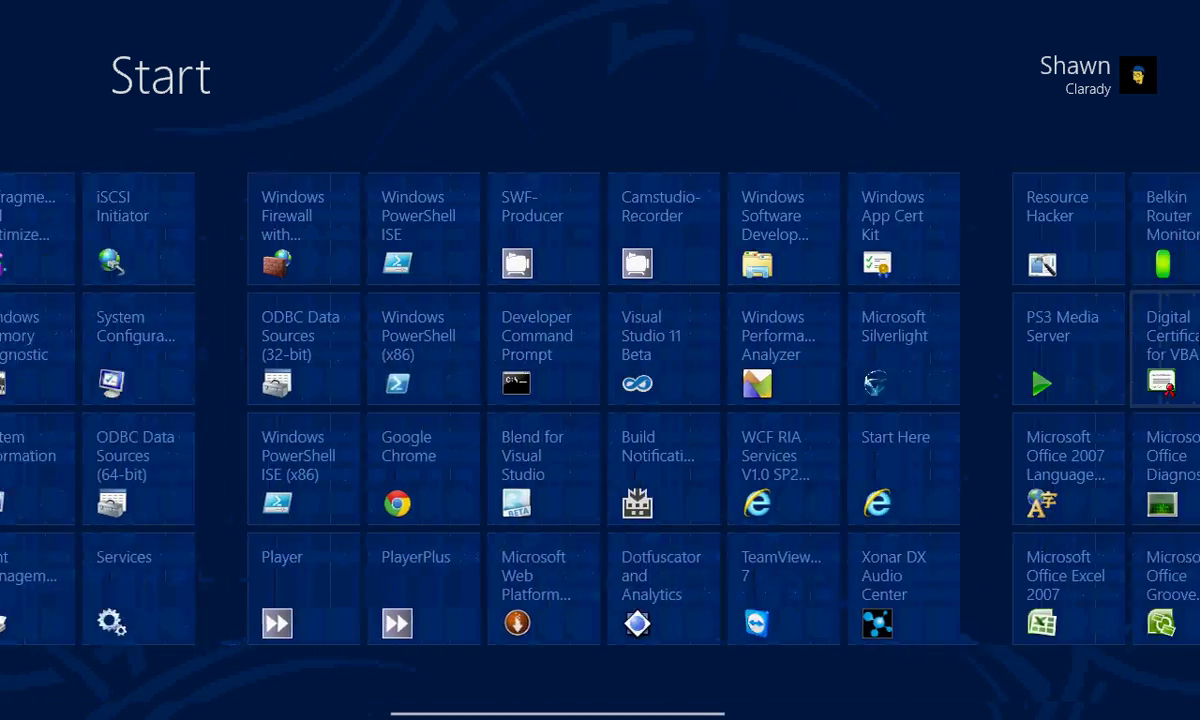
{"action": "scroll", "coordinate": [560, 400], "scroll_direction": "down", "scroll_amount": 8}
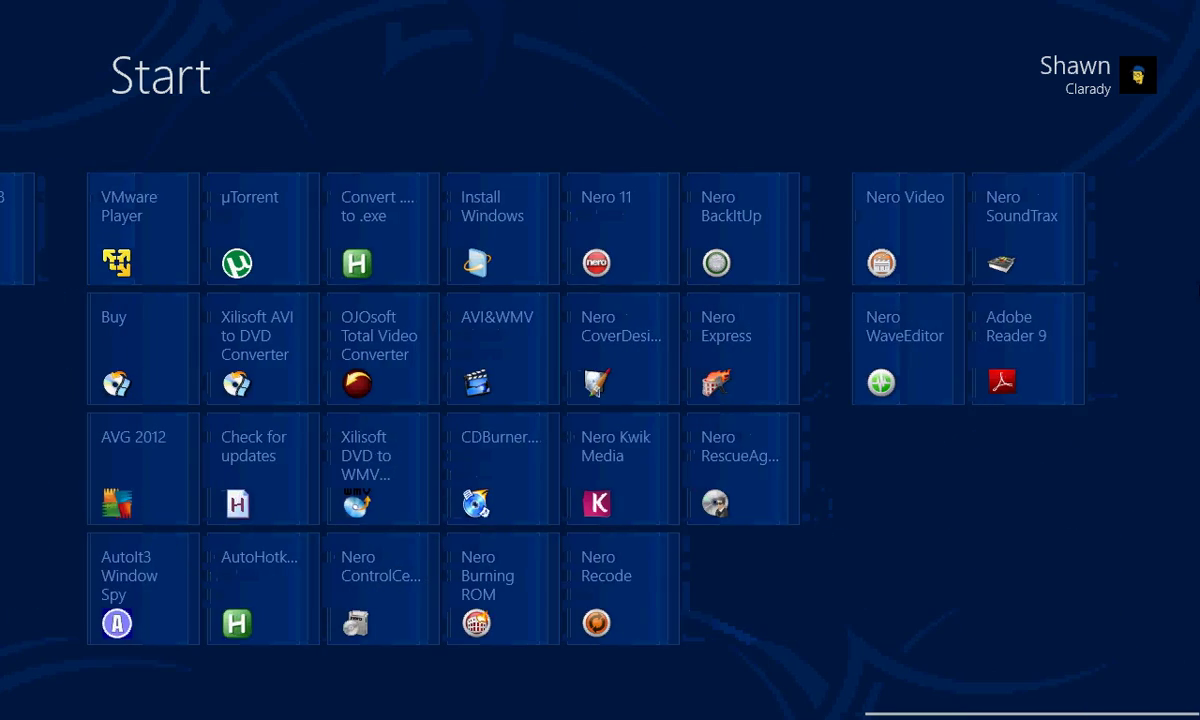
{"action": "scroll", "coordinate": [2, 160], "scroll_direction": "up", "scroll_amount": 8}
{"action": "scroll", "coordinate": [2, 205], "scroll_direction": "up", "scroll_amount": 8}
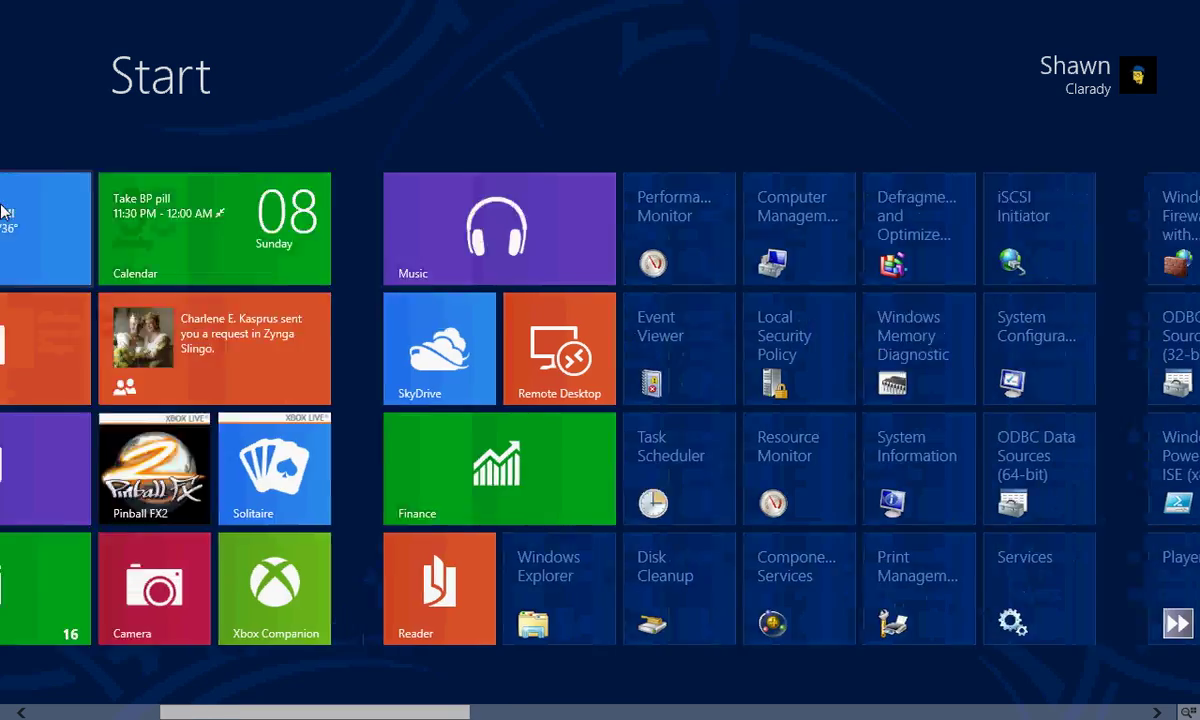
{"action": "left_click", "coordinate": [238, 217]}
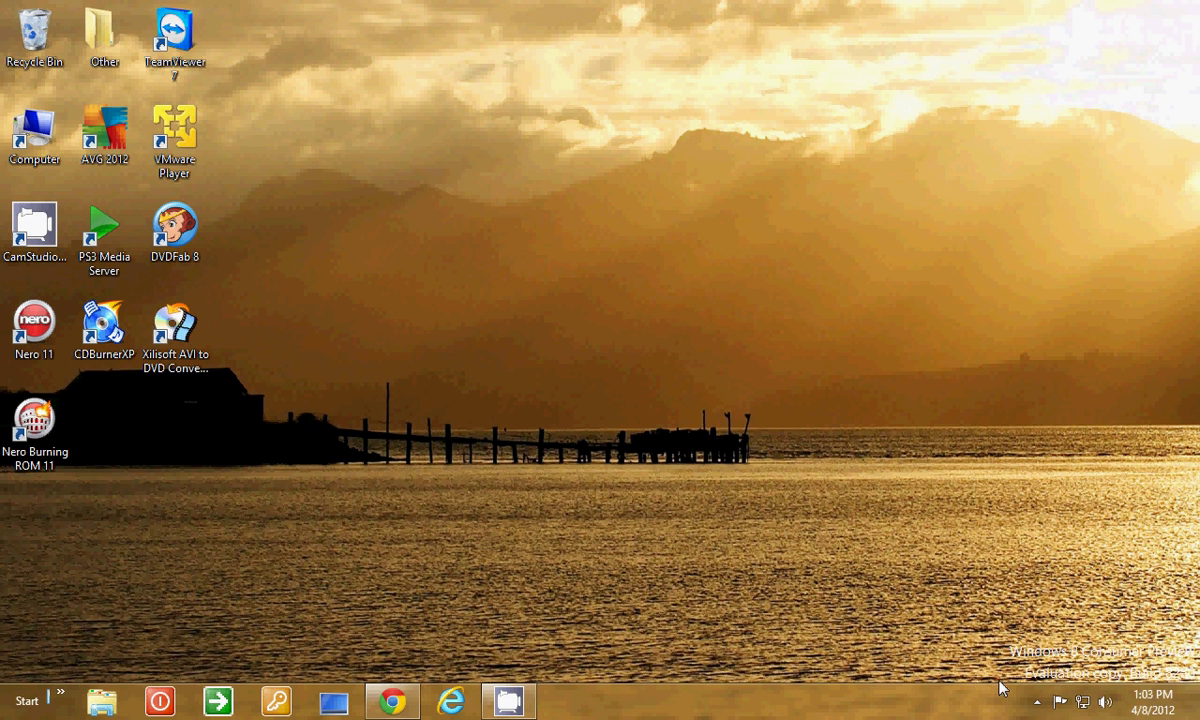
{"action": "left_click", "coordinate": [1037, 701]}
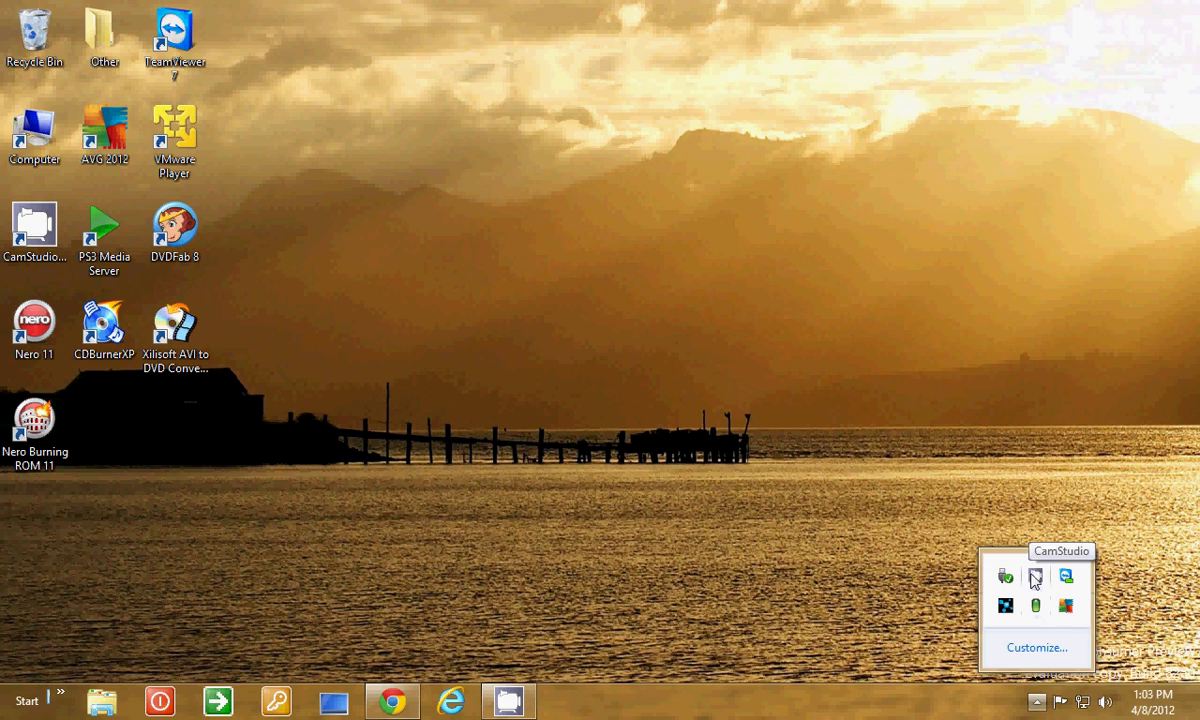